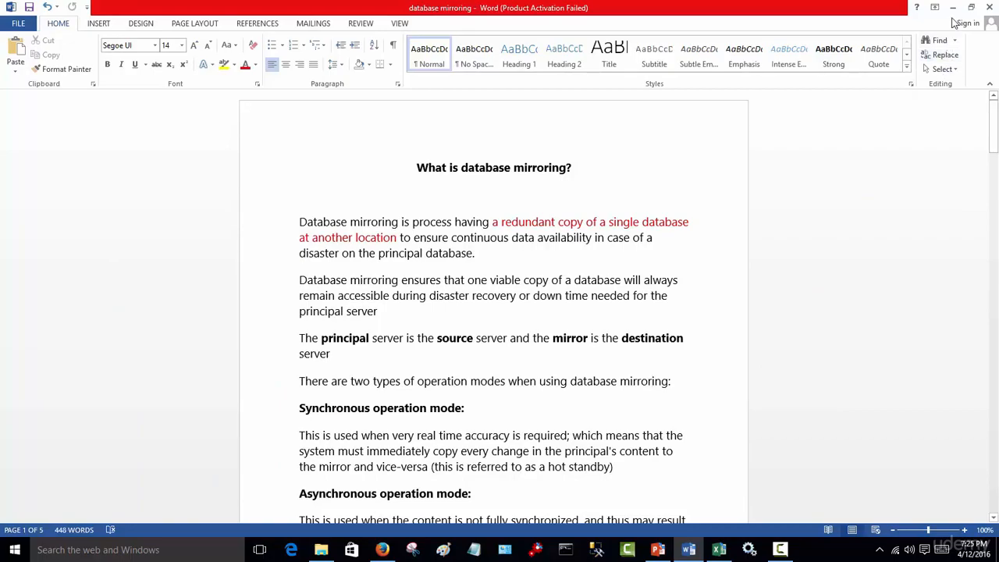
Switch from Word to SQL Server Management Studio and choose DESKTOP-QMOOH4U as the Database Engine server name
left_click(952, 7)
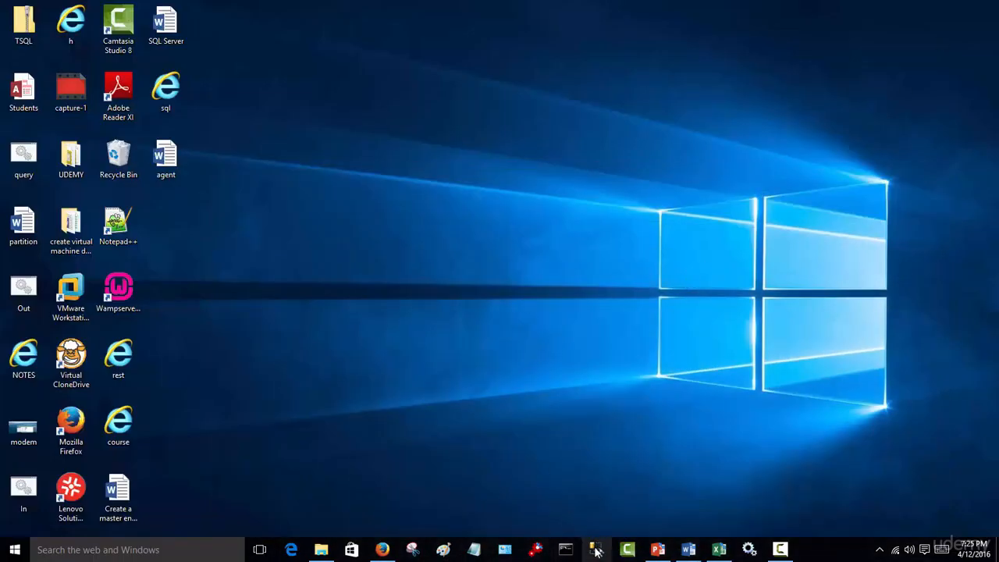
left_click(597, 550)
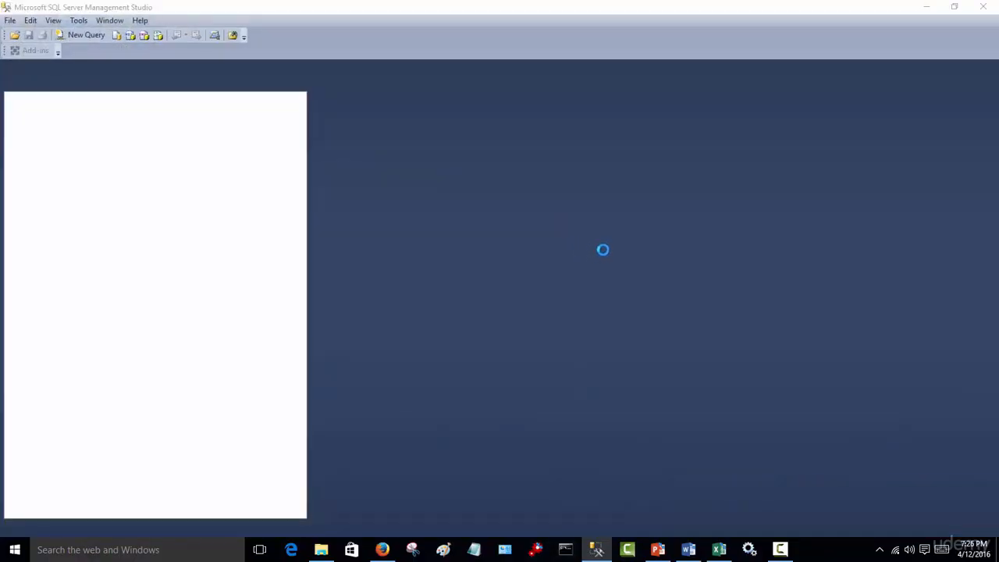
left_click(616, 204)
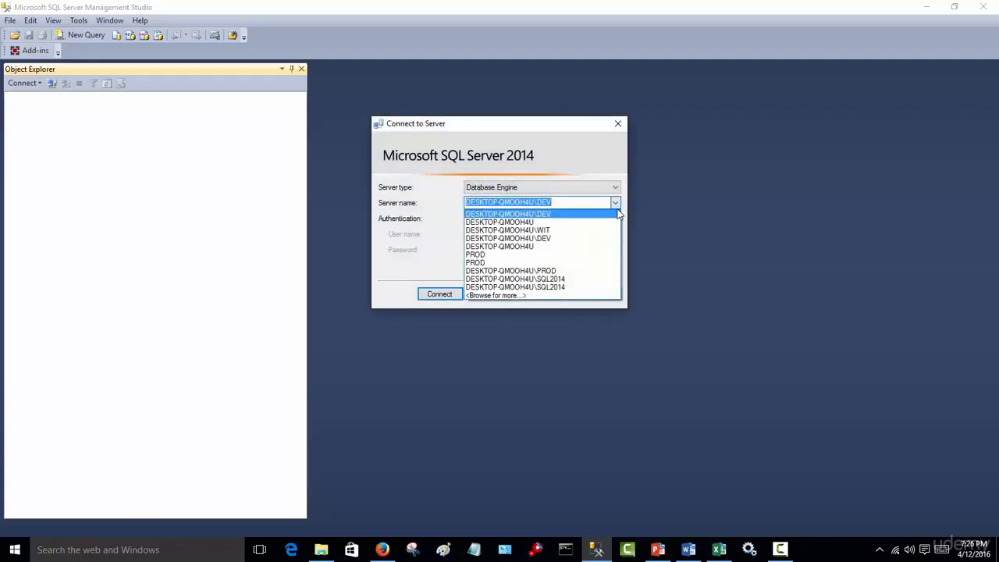
left_click(609, 222)
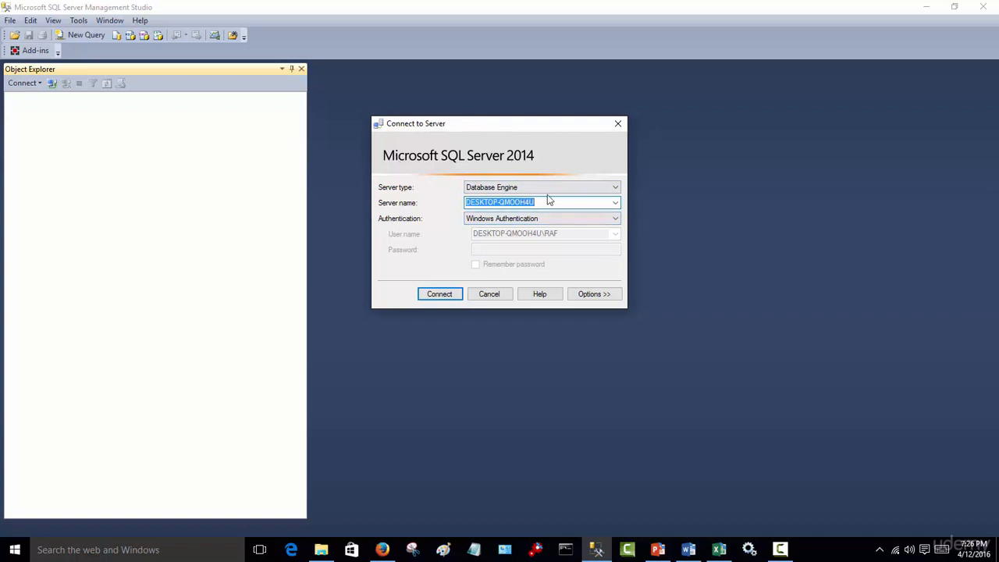
Alternate the server name between DESKTOP-QMOOH4U\DEV and DESKTOP-QMOOH4U to compare the two instances
left_click(614, 203)
left_click(578, 215)
left_click_drag(538, 201, 551, 202)
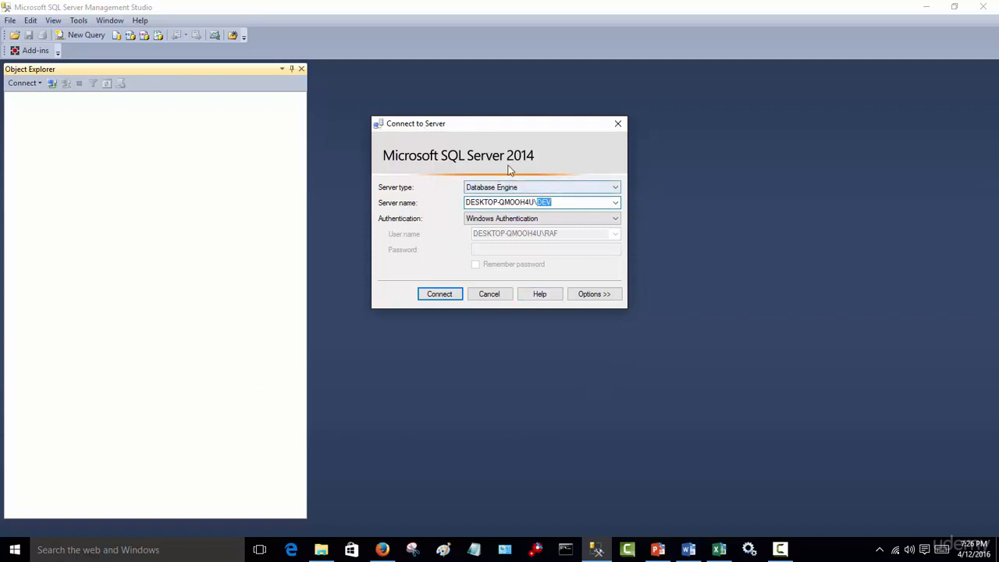
left_click(615, 204)
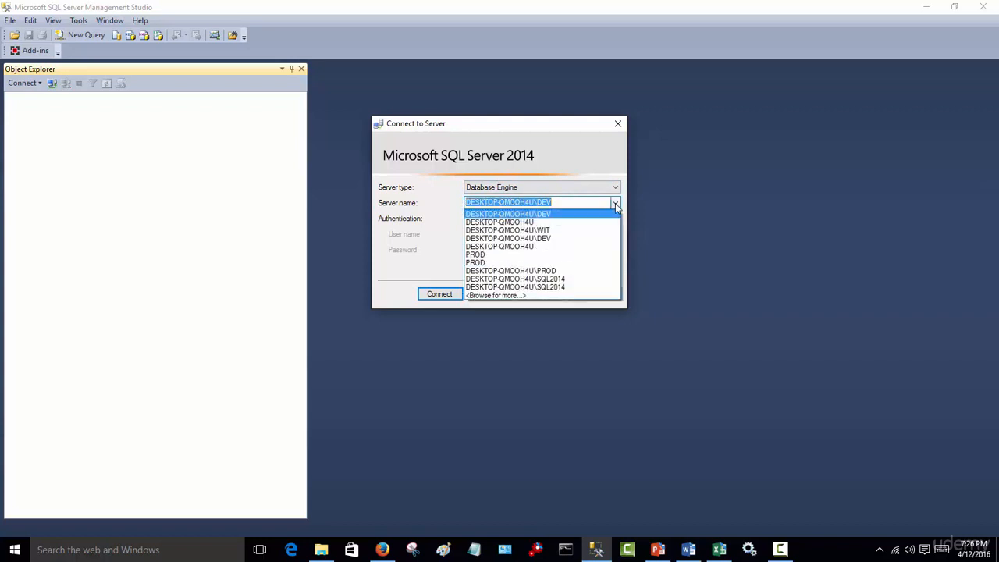
left_click(576, 220)
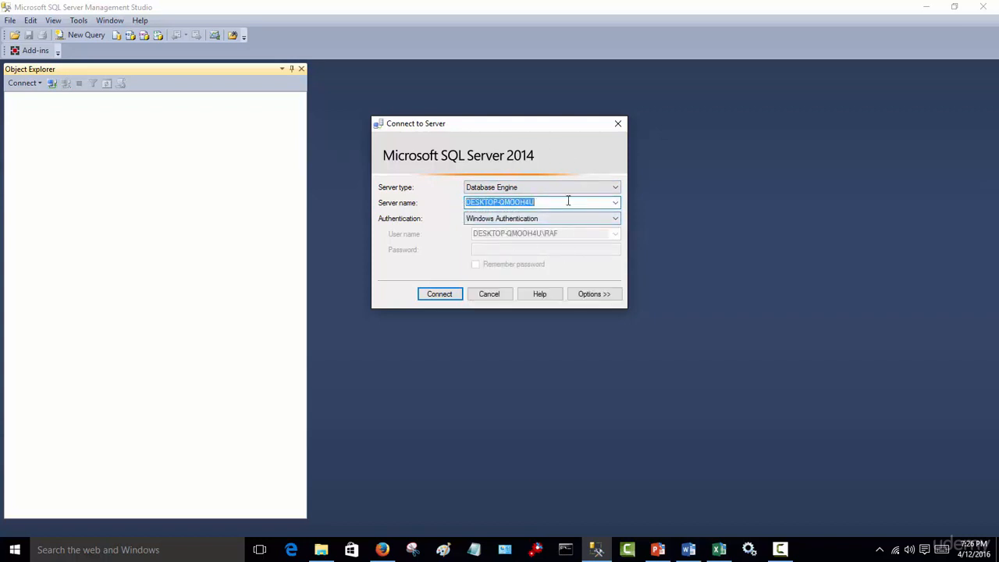
left_click(616, 204)
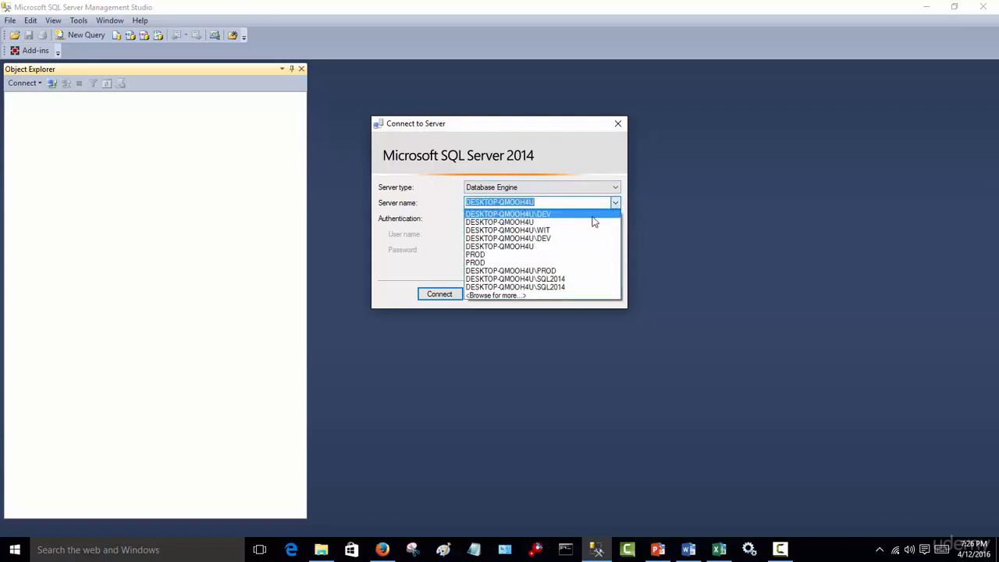
left_click(591, 219)
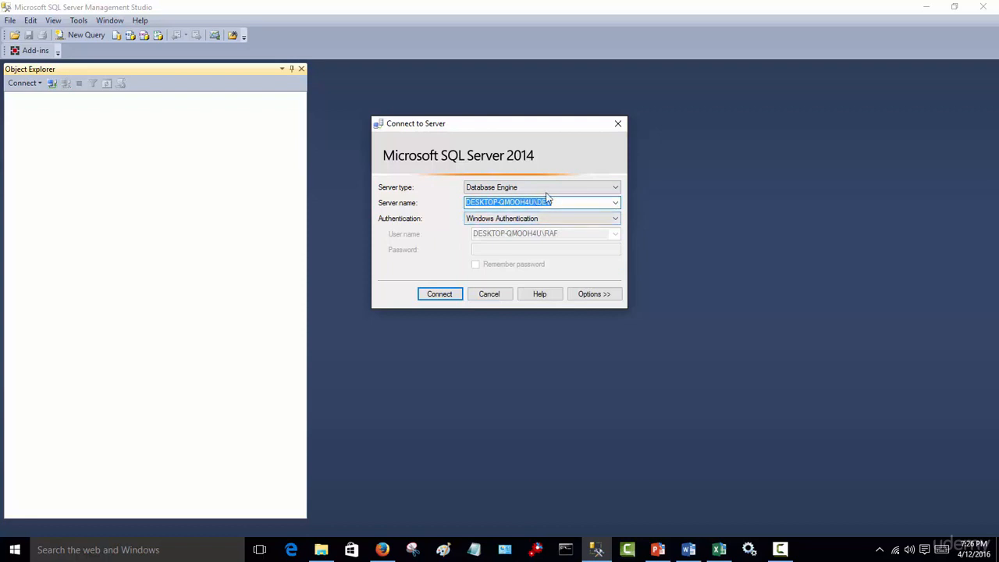
Set the server name to DESKTOP-QMOOH4U and connect to that instance with Windows Authentication
left_click(616, 203)
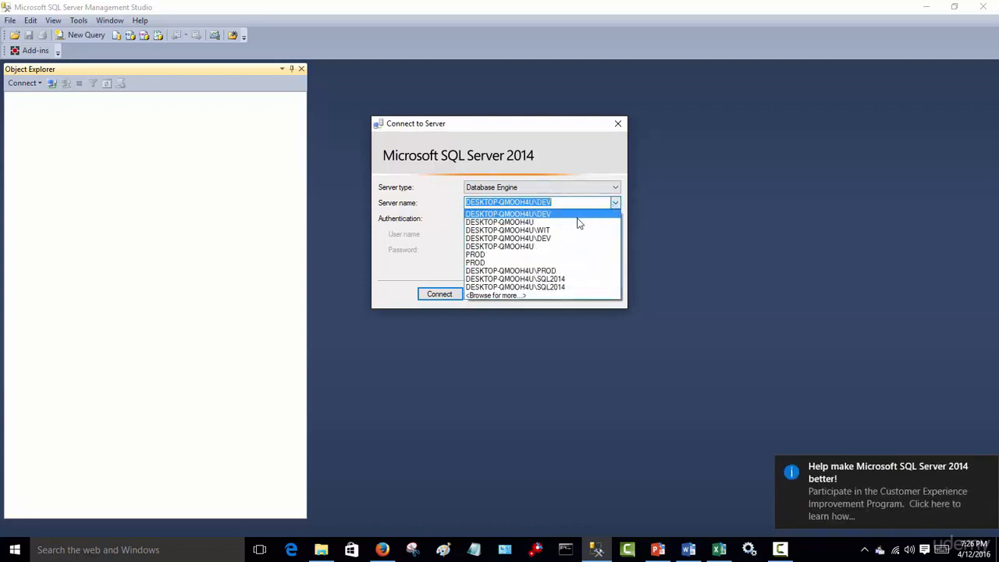
left_click(578, 223)
left_click(444, 297)
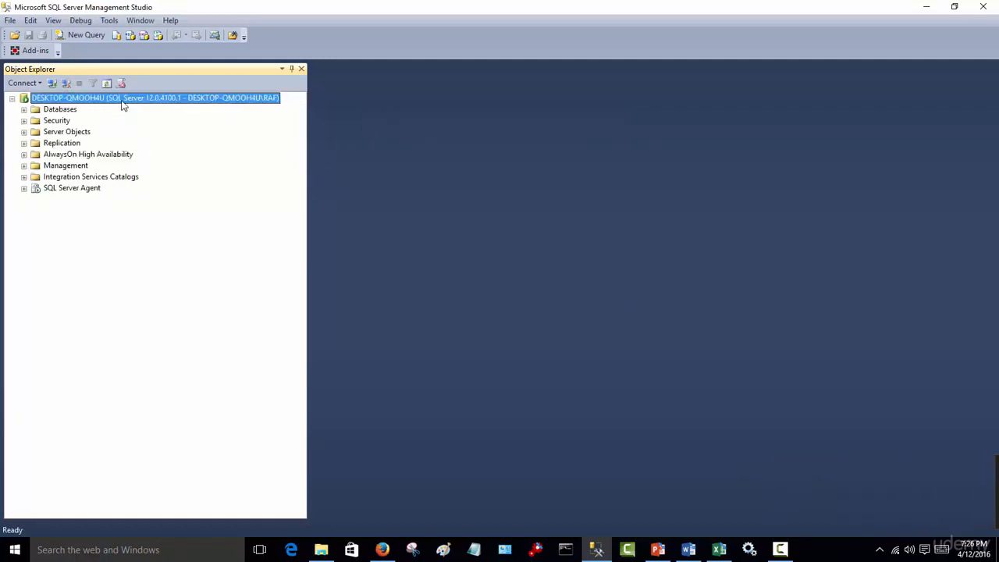
Connect to the second Database Engine instance, DESKTOP-QMOOH4U\DEV, with Windows Authentication
left_click(23, 83)
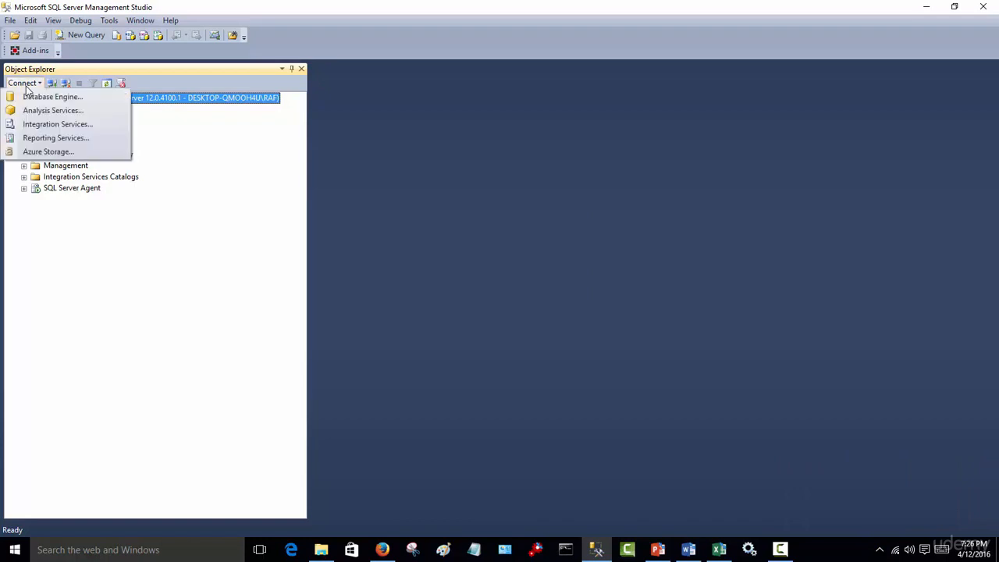
left_click(35, 96)
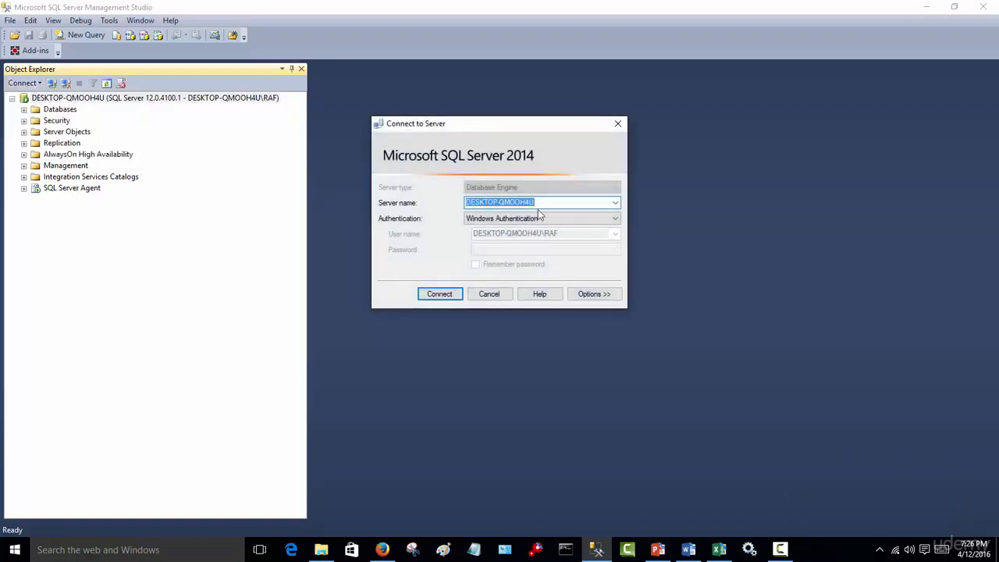
left_click(615, 203)
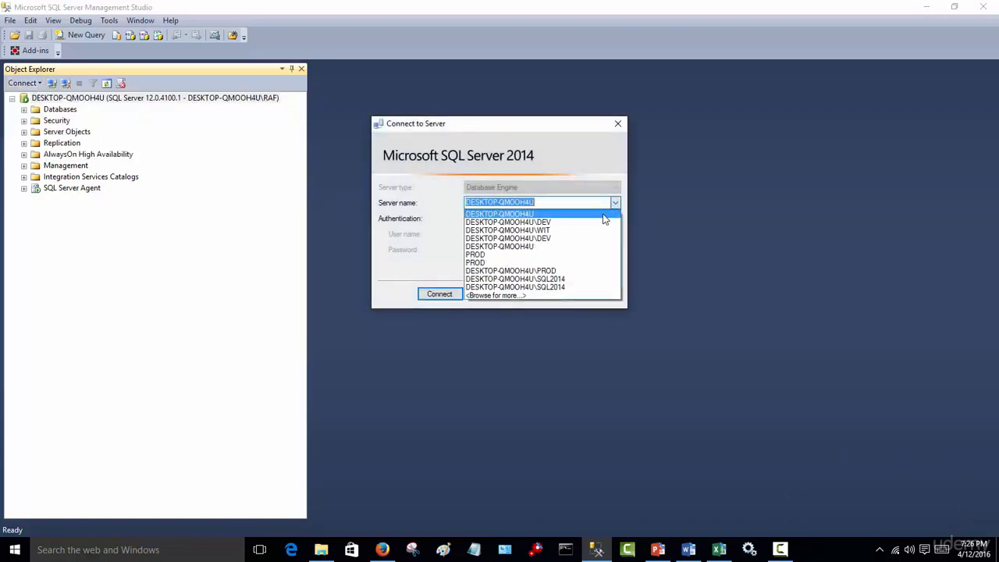
left_click(598, 223)
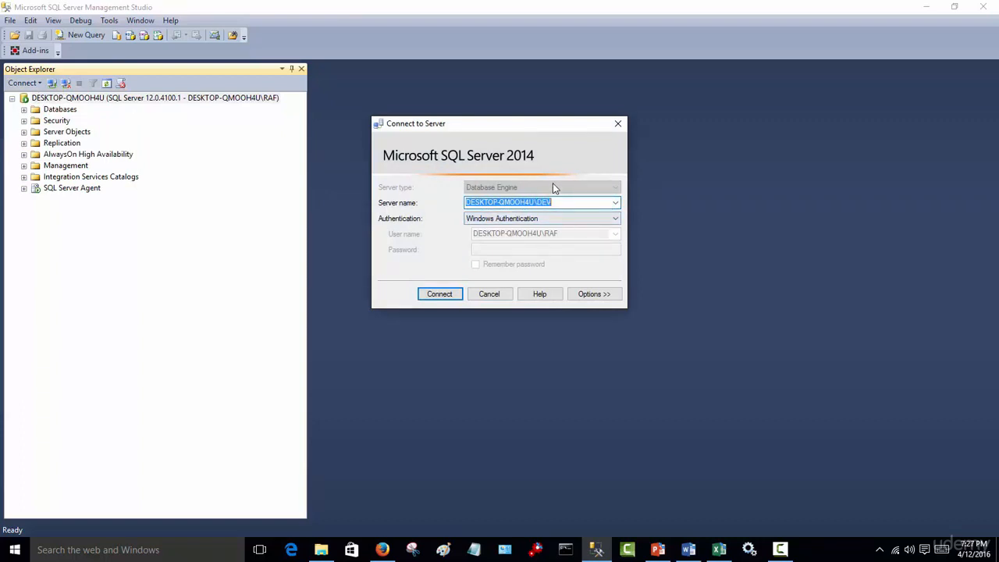
left_click(449, 296)
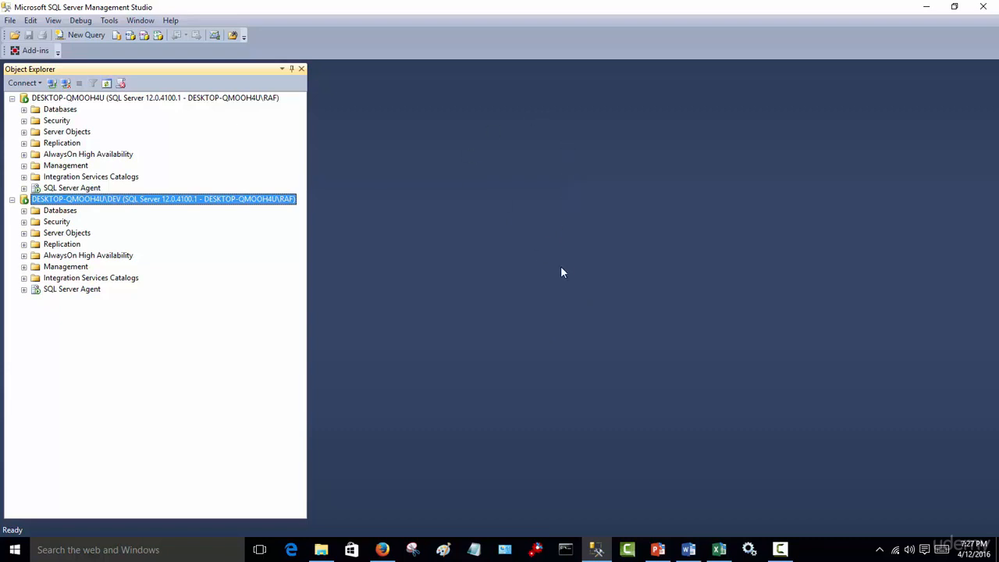
Expand the Databases folders of both instances and highlight the LogShipping database on DESKTOP-QMOOH4U
left_click(24, 110)
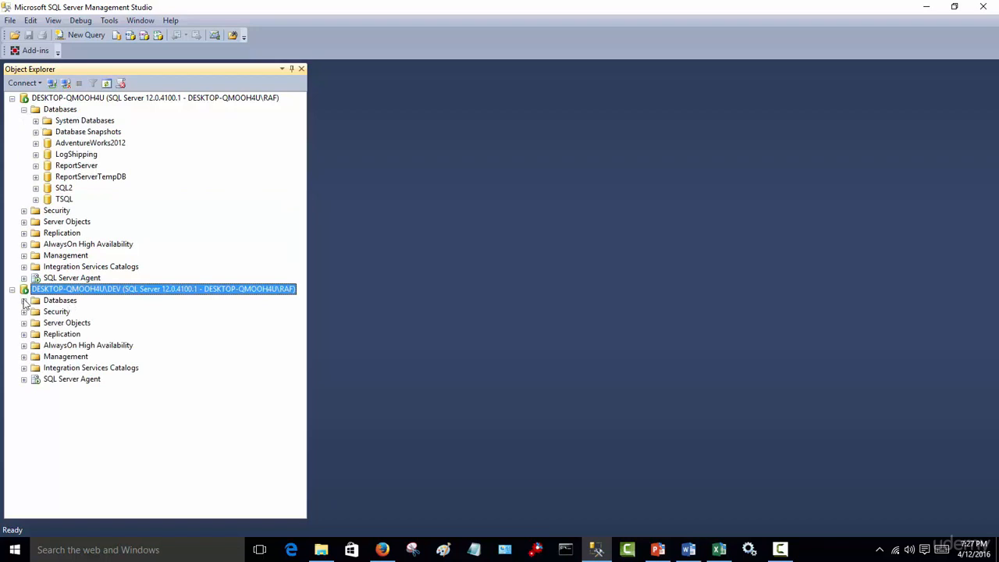
left_click(23, 301)
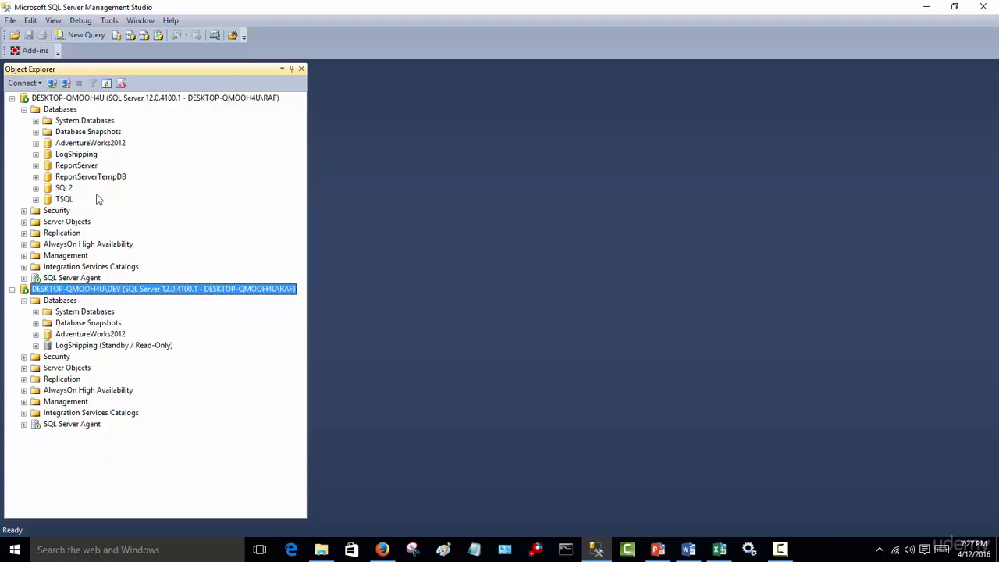
left_click(77, 154)
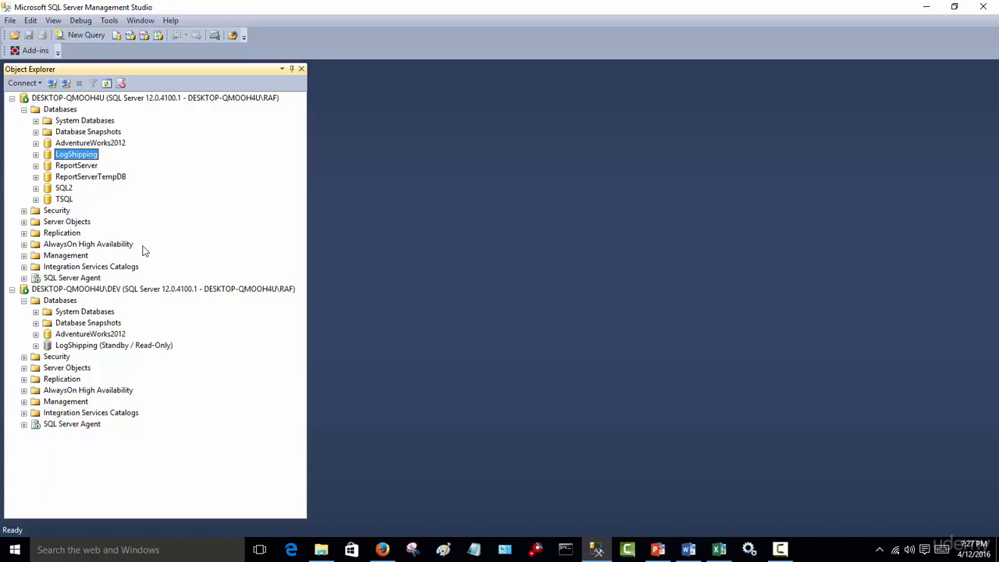
Create a new database named mirror on the DESKTOP-QMOOH4U instance with default settings and refresh its database list
left_click(70, 111)
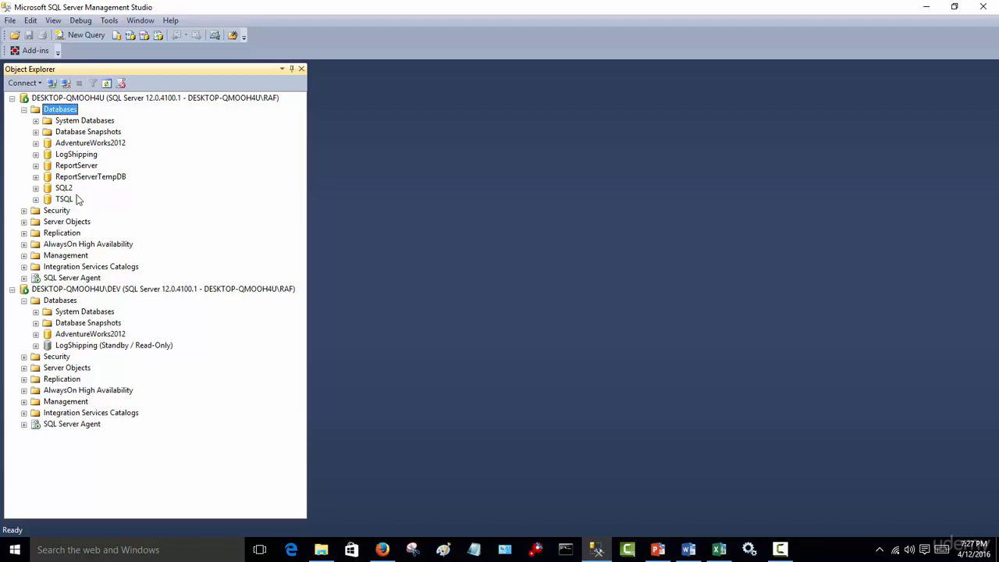
right_click(69, 115)
left_click(109, 119)
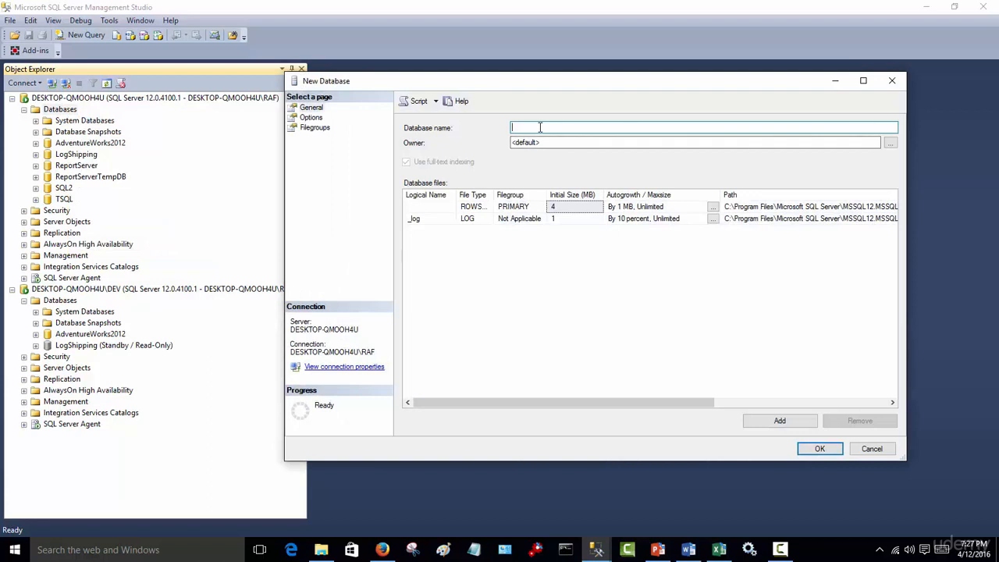
type("mirror")
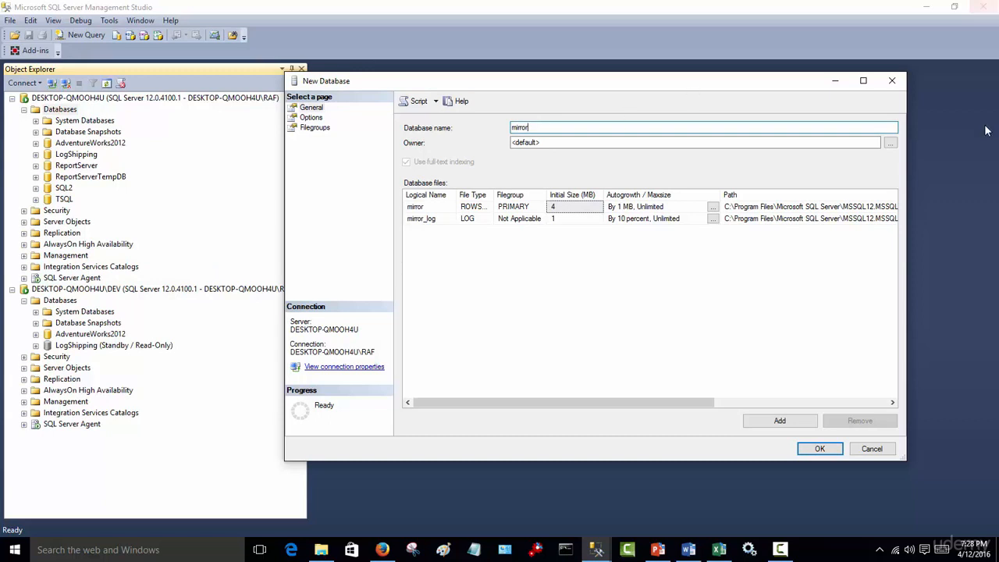
left_click(820, 448)
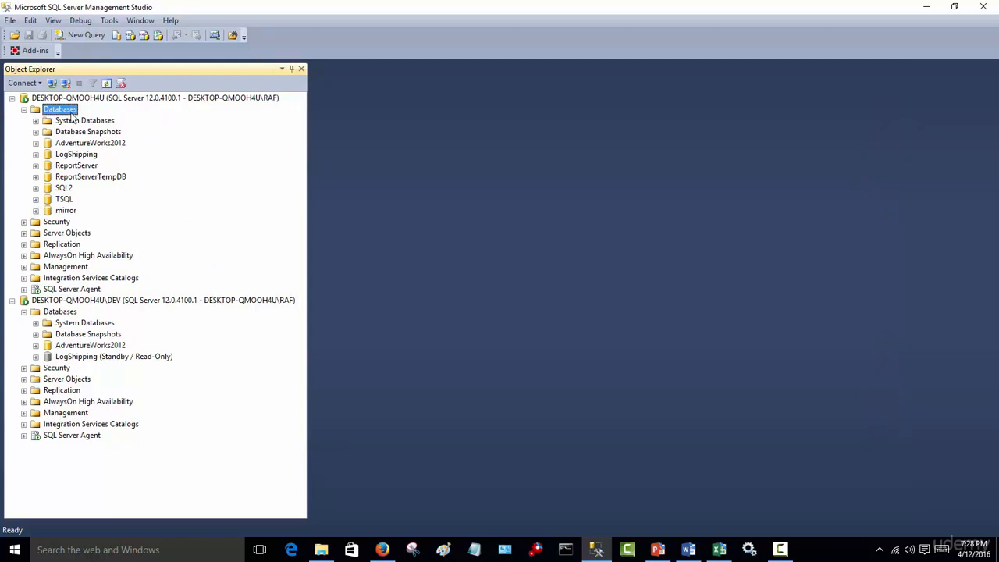
left_click(106, 83)
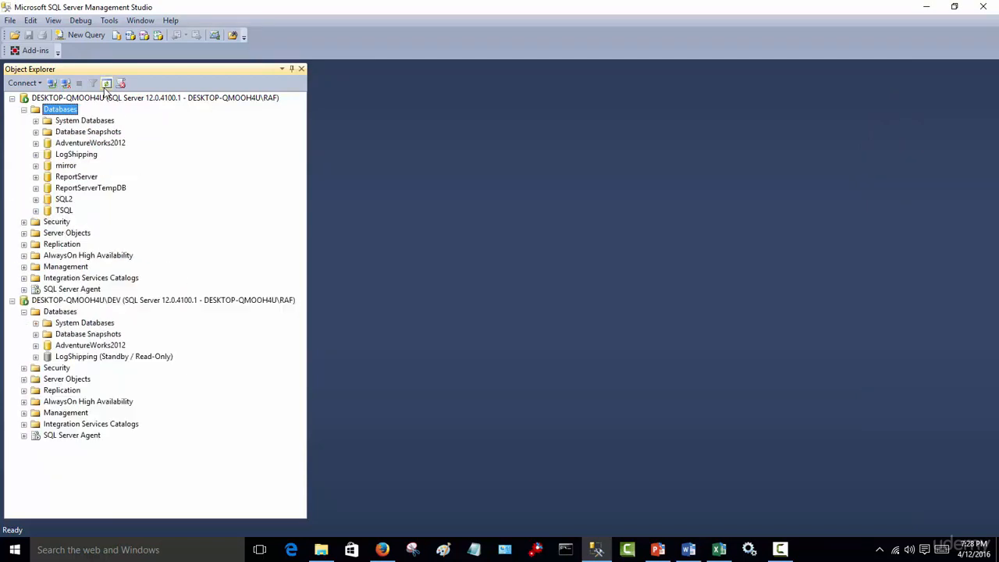
Create a table in the mirror database with one nchar(10) column named x, save it as Table_1 and close the designer
left_click(35, 165)
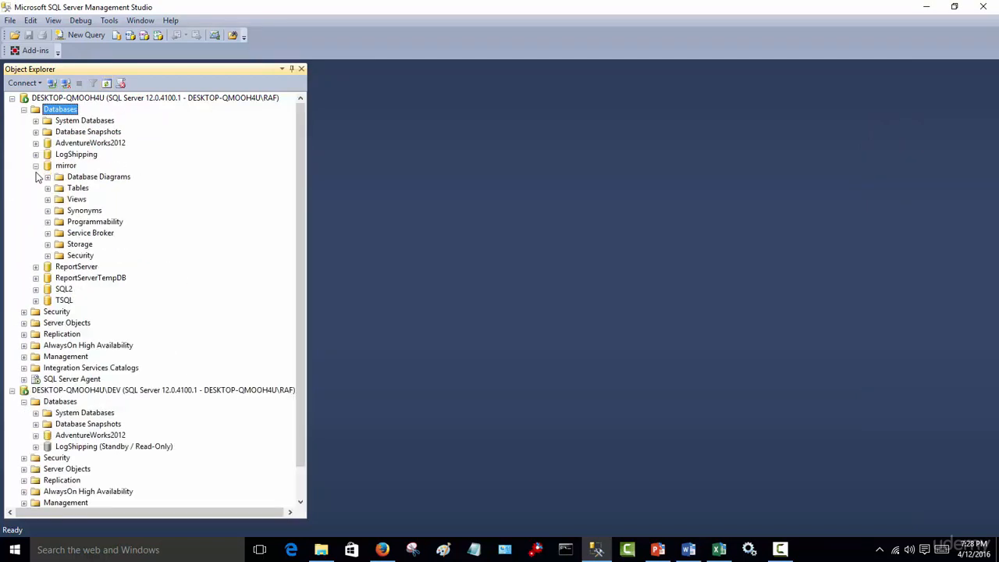
right_click(78, 190)
mouse_move(113, 200)
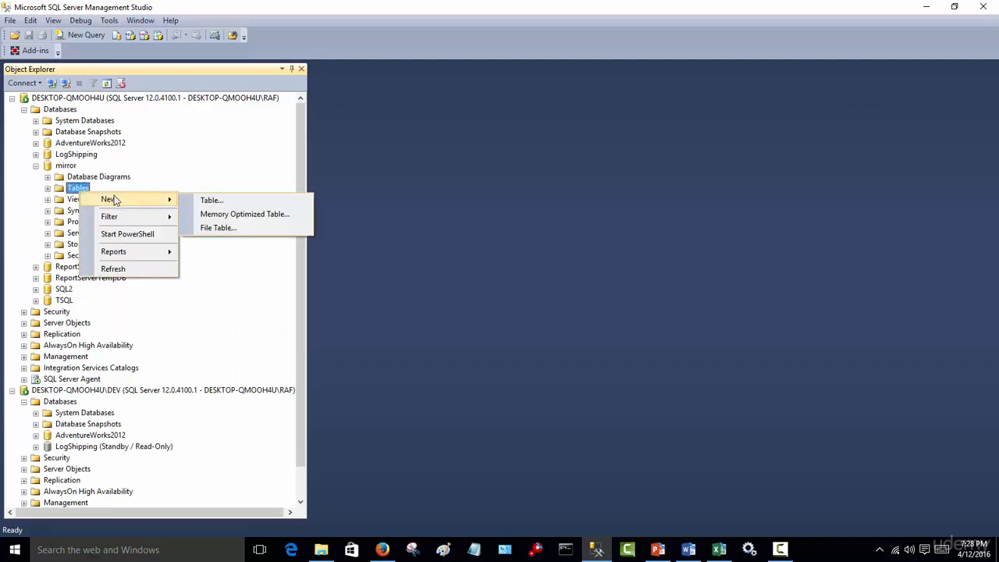
left_click(219, 206)
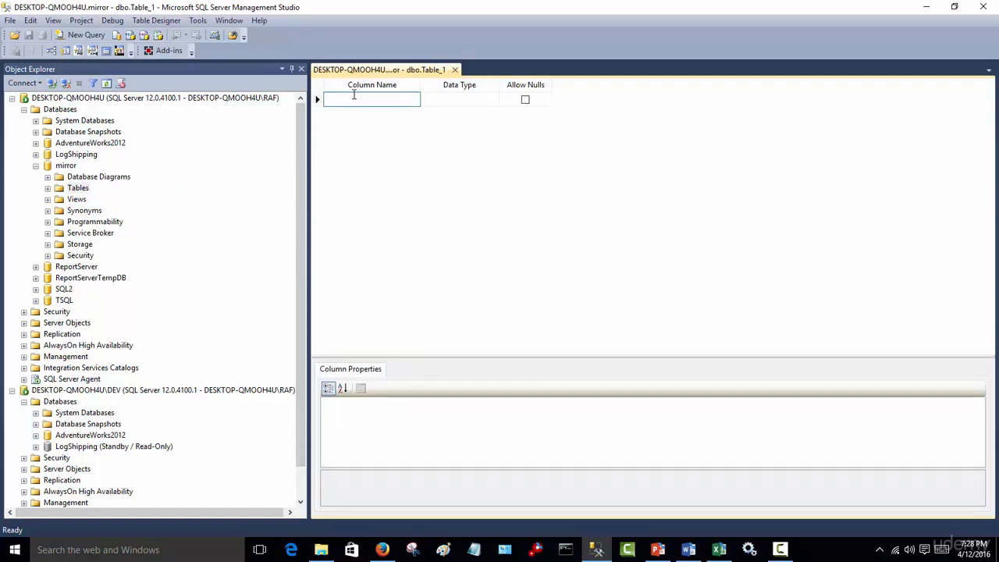
type("x")
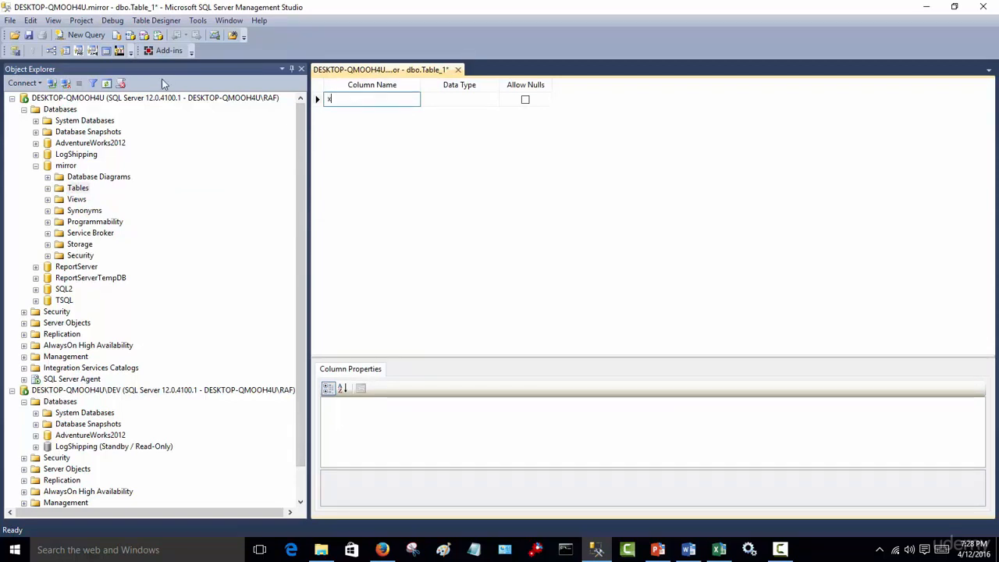
left_click(28, 35)
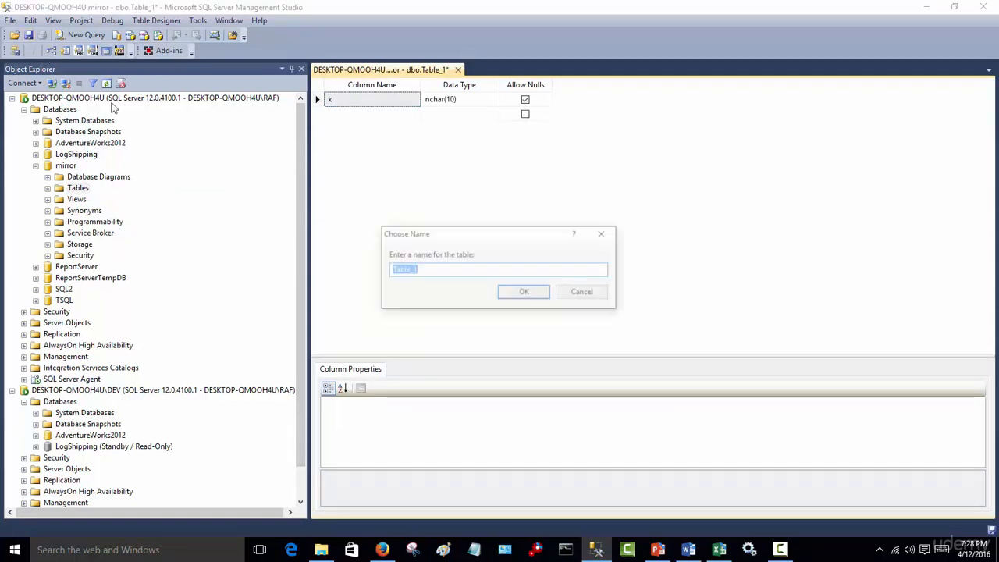
left_click(517, 295)
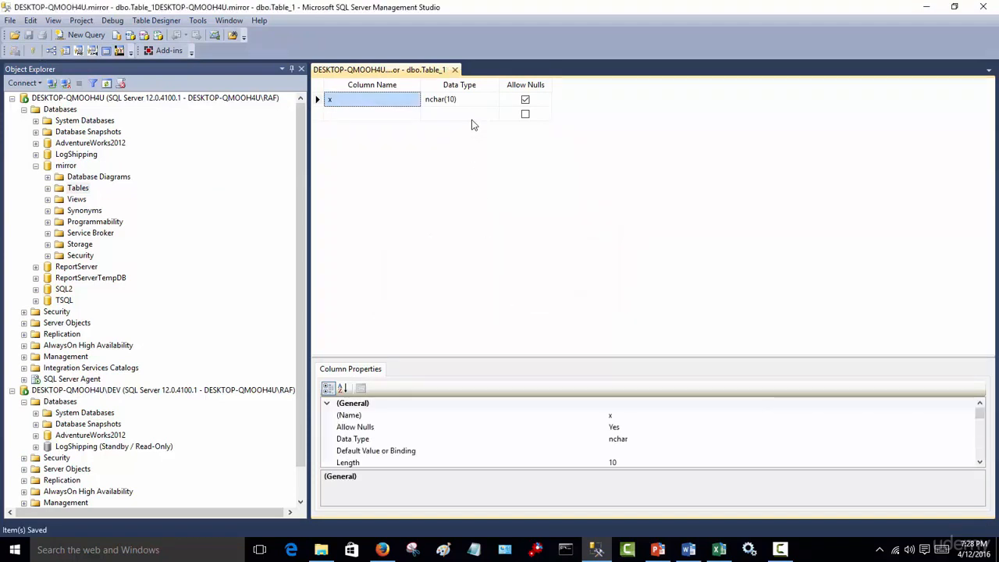
left_click(455, 70)
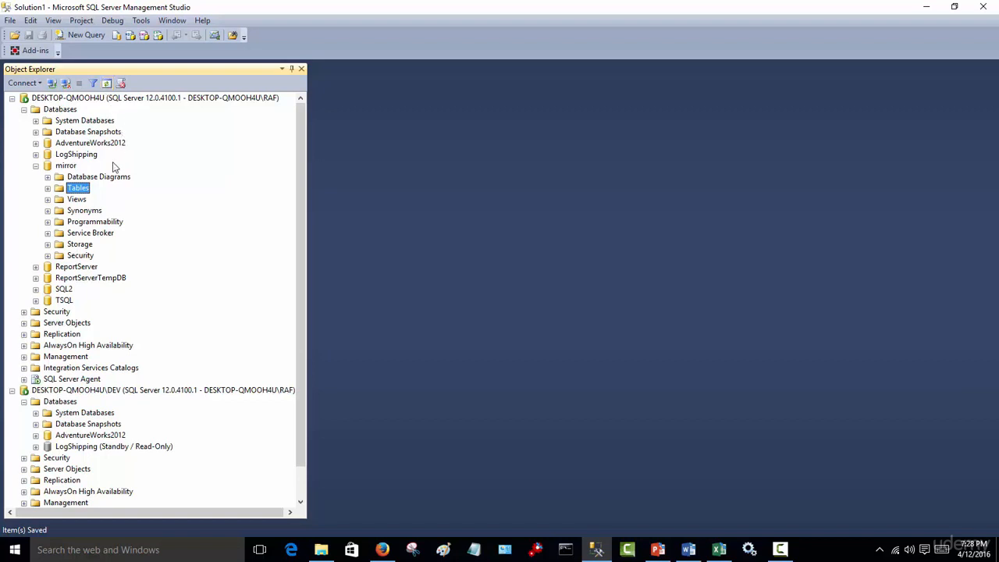
Check the mirror database's tables for the new table, then collapse the database's tree again
left_click(66, 167)
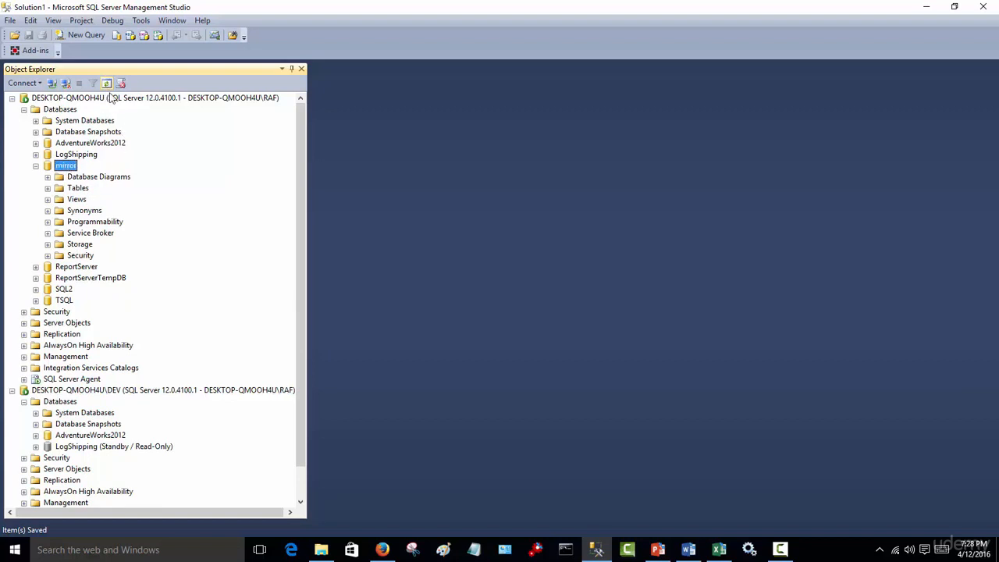
left_click(48, 188)
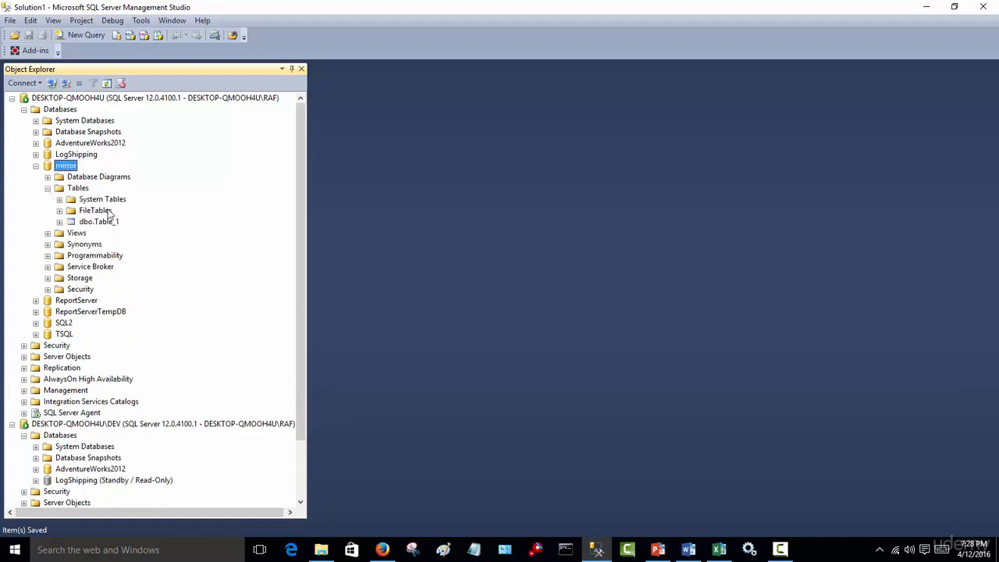
left_click(48, 189)
left_click(35, 166)
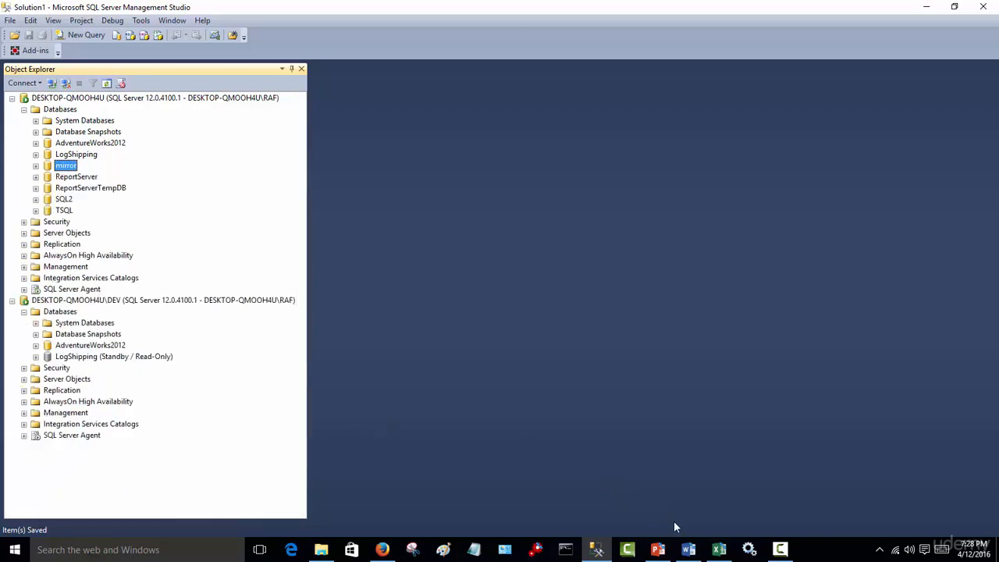
Switch to the database mirroring presentation in PowerPoint to review the setup steps
left_click(660, 551)
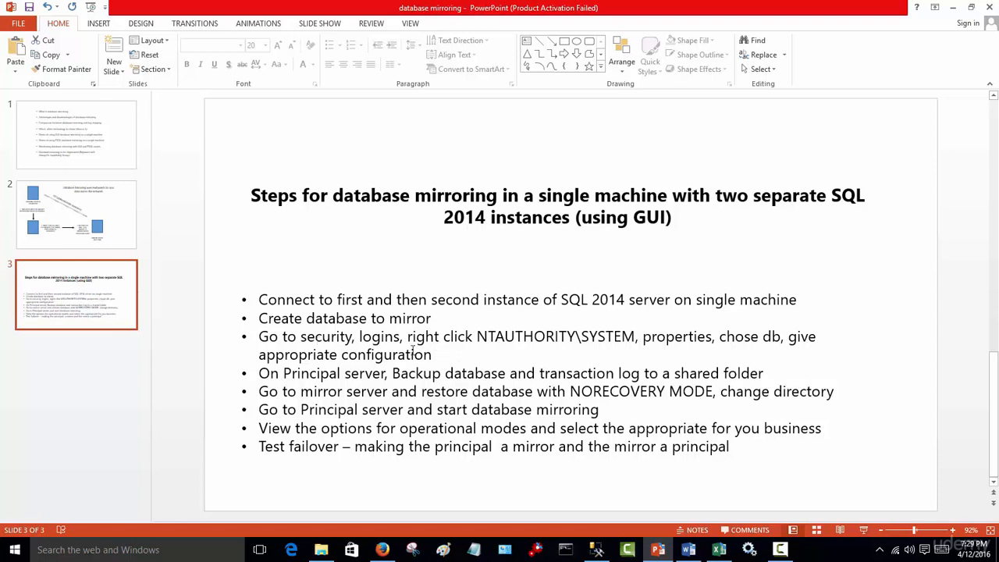
Switch to SQL Server Management Studio and open the properties of the NT AUTHORITY\SYSTEM login on the DESKTOP-QMOOH4U instance
left_click(596, 549)
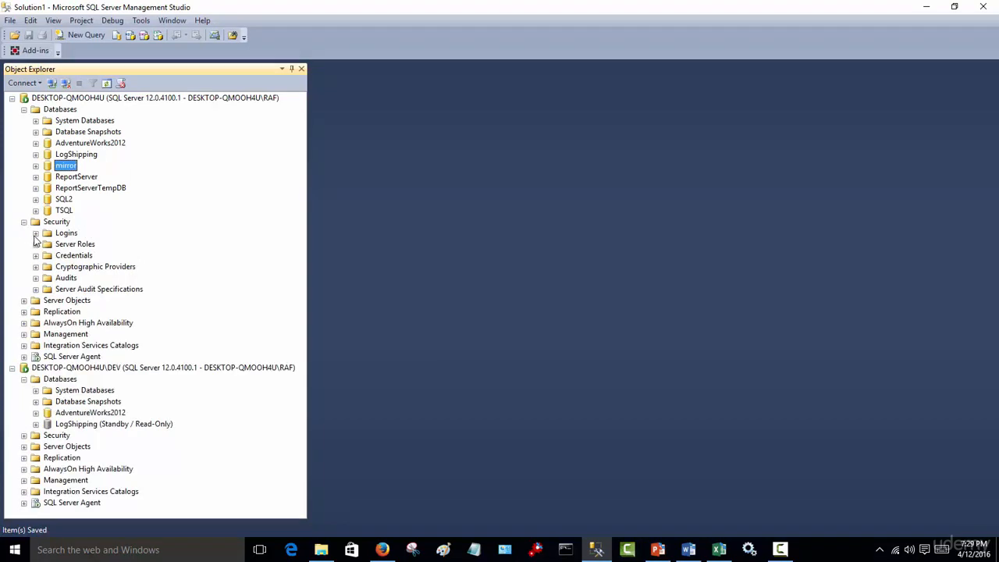
left_click(35, 233)
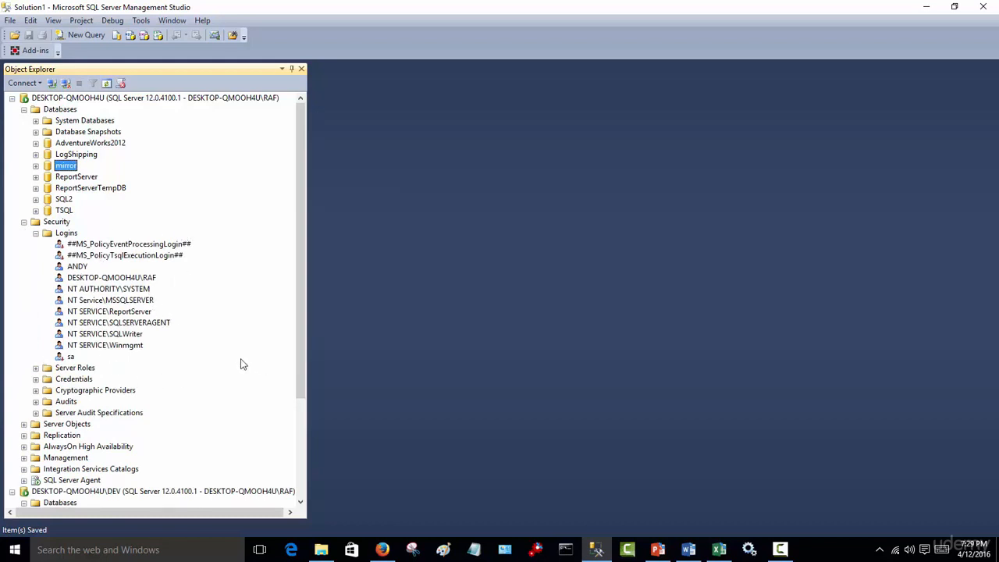
left_click(102, 292)
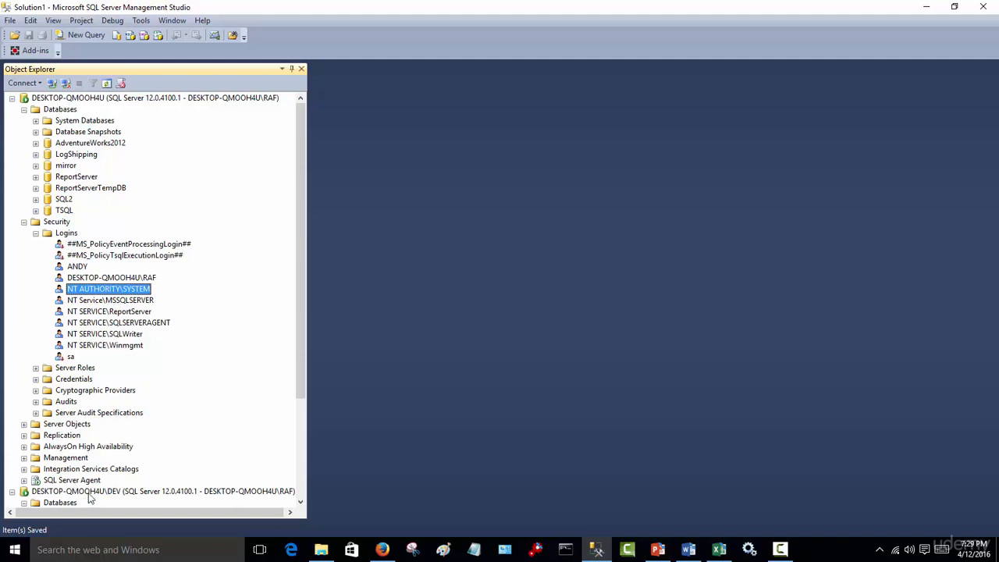
right_click(128, 293)
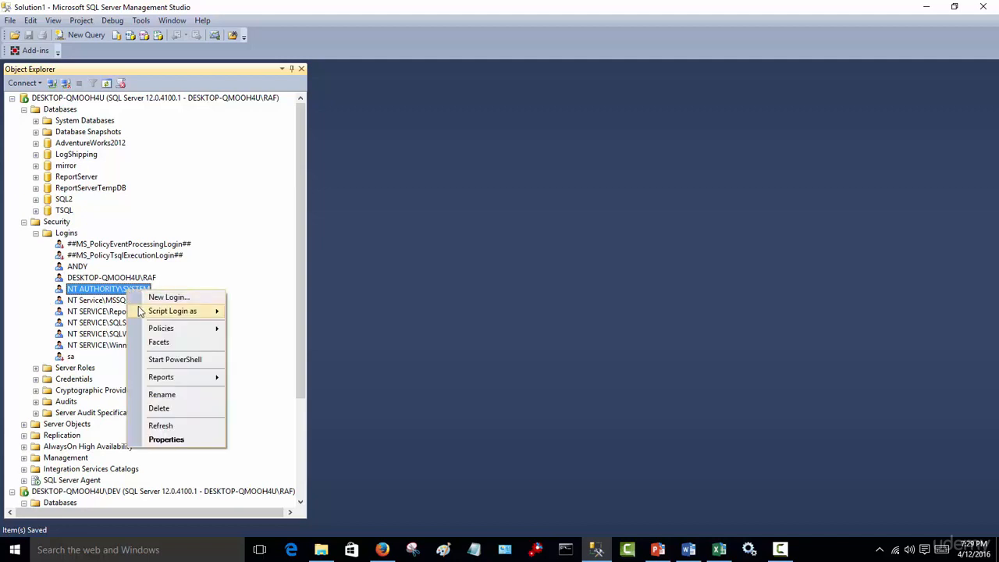
mouse_move(142, 312)
left_click(167, 440)
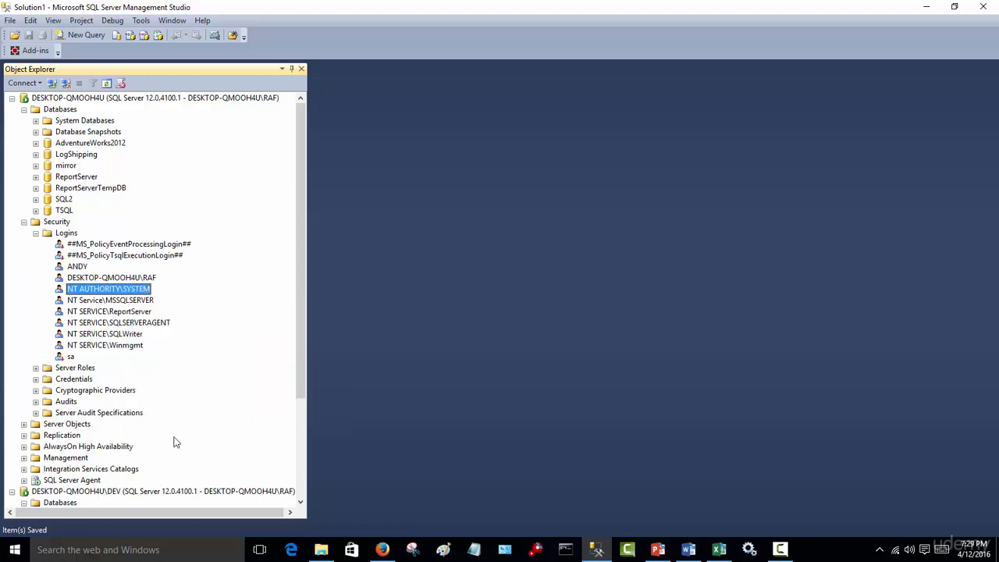
Check the NT AUTHORITY\SYSTEM login's server roles, then map it to the mirror database with the db_owner role and save
left_click(239, 92)
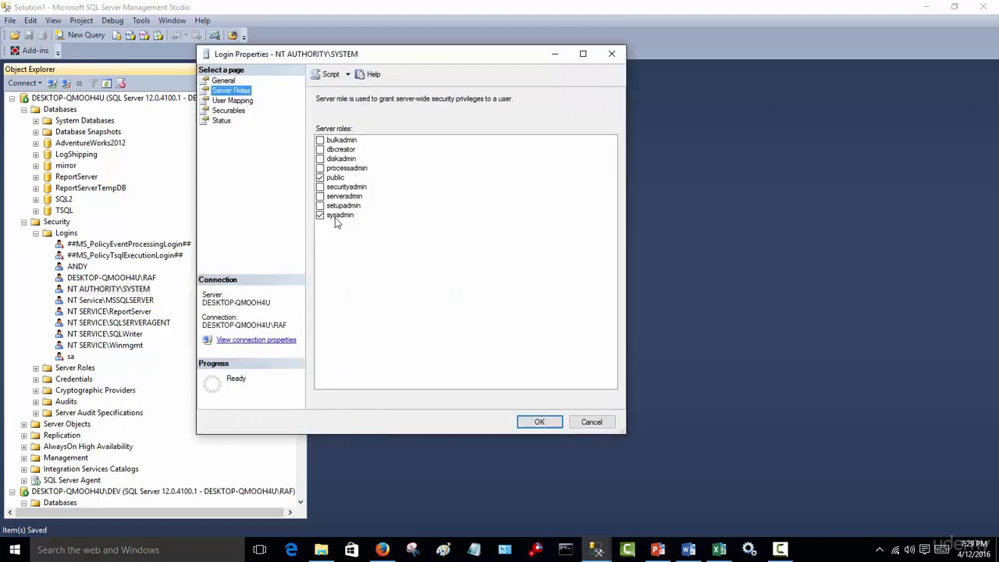
left_click(233, 100)
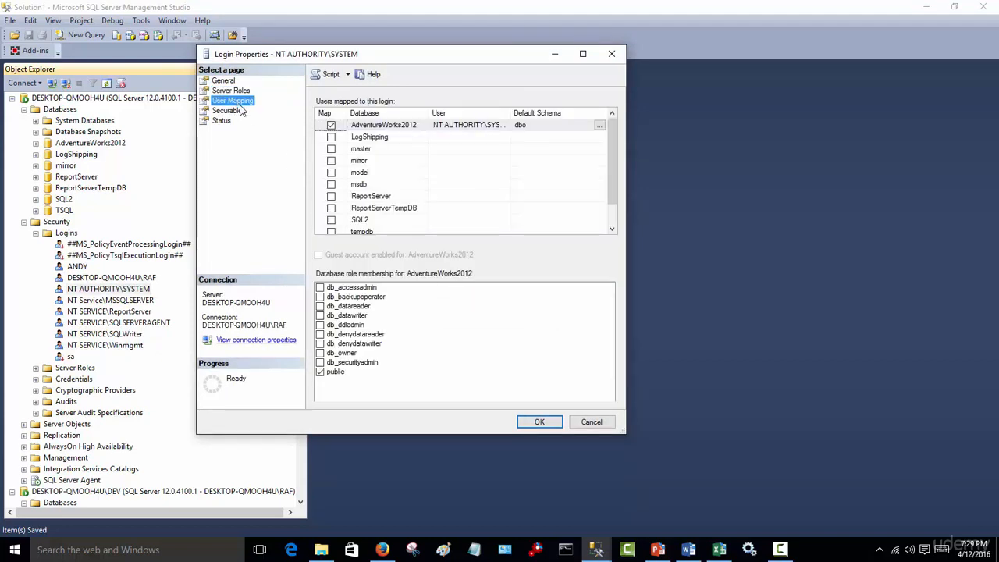
left_click(331, 161)
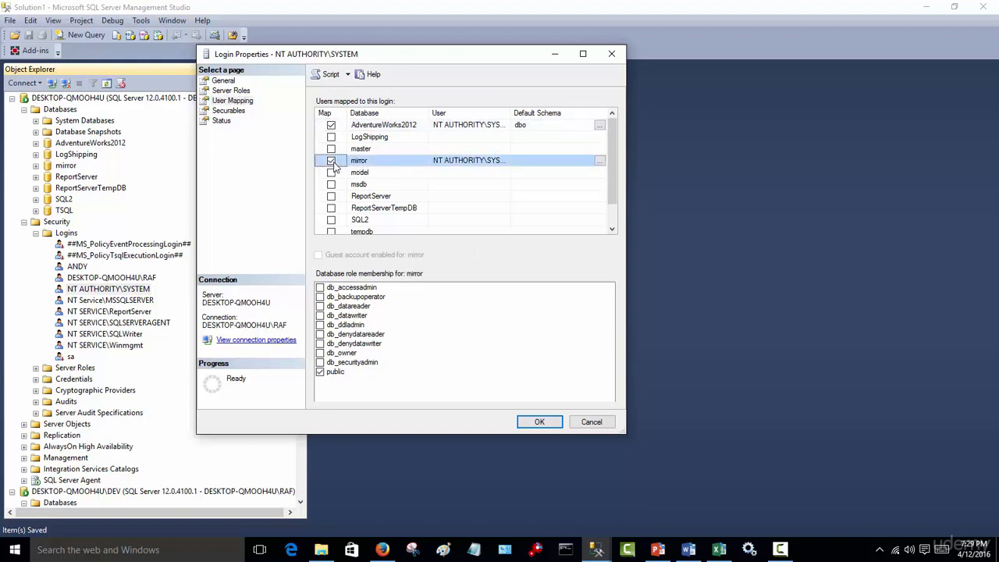
left_click(320, 353)
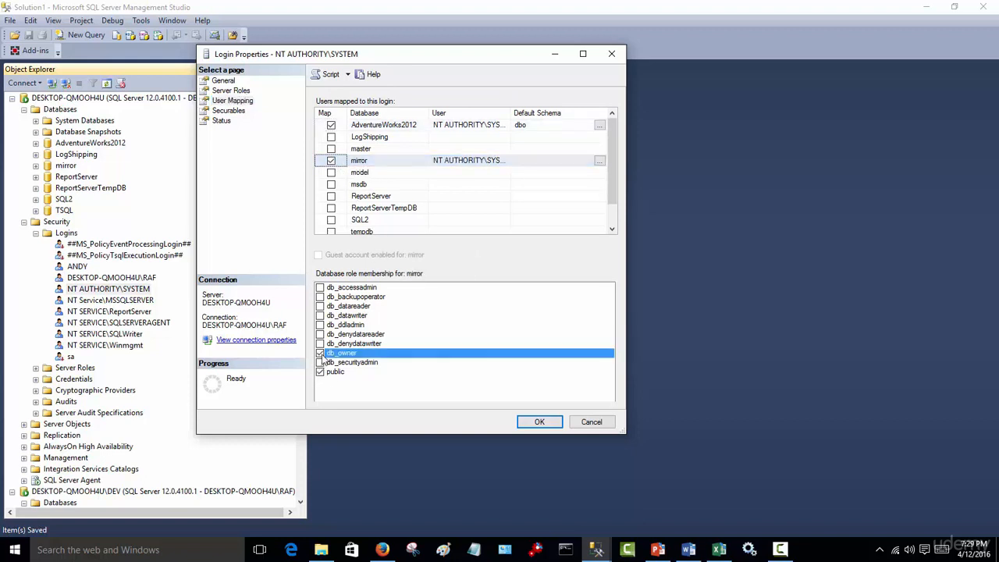
left_click(538, 422)
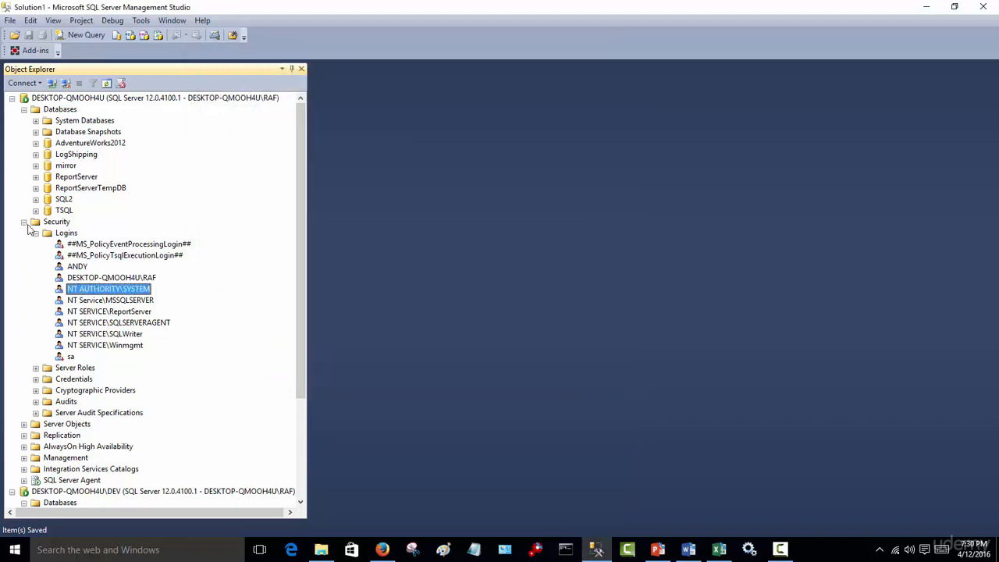
Collapse the DESKTOP-QMOOH4U instance's Security and Databases folders and check the backup instructions in the PowerPoint presentation
left_click(25, 223)
left_click(23, 109)
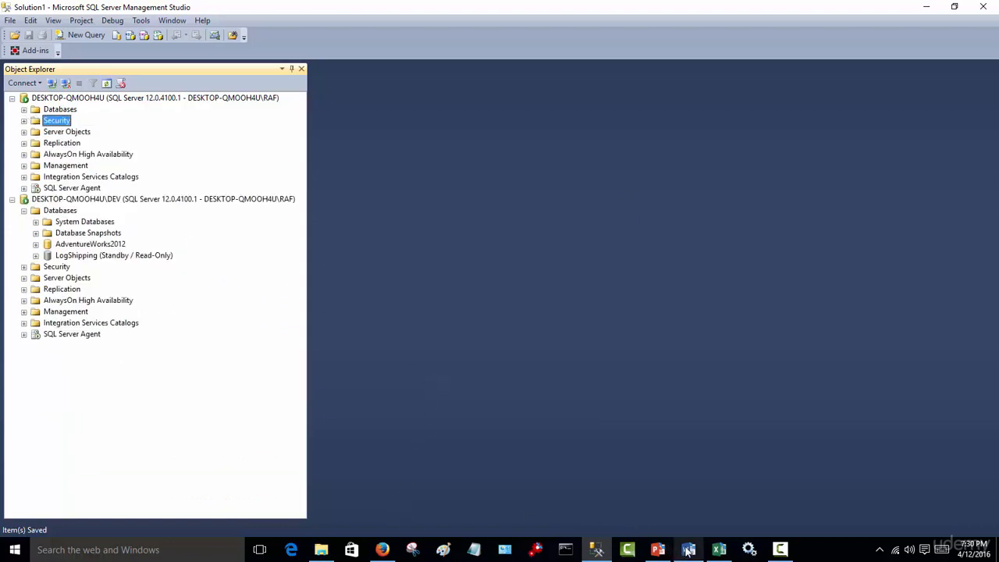
left_click(658, 550)
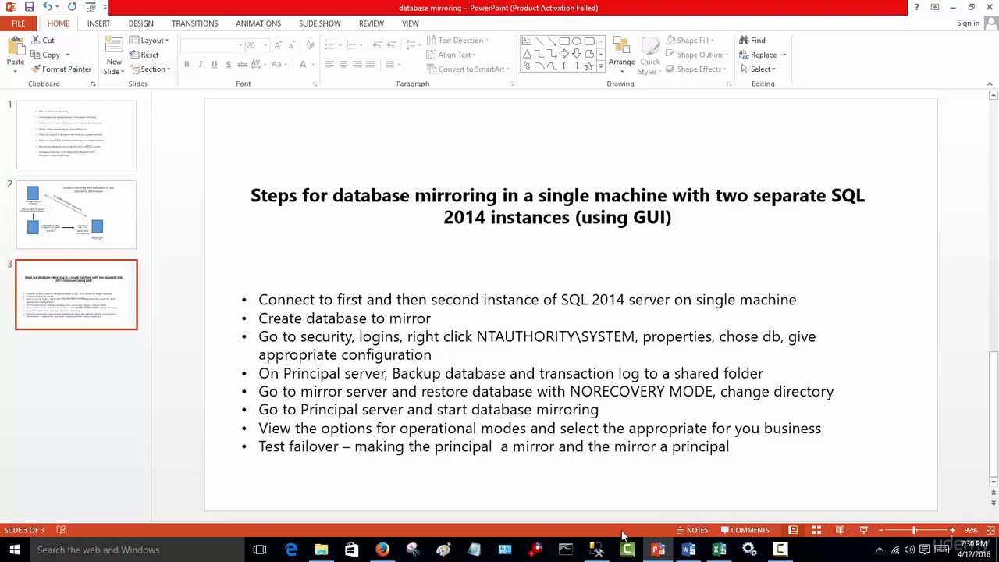
left_click(596, 548)
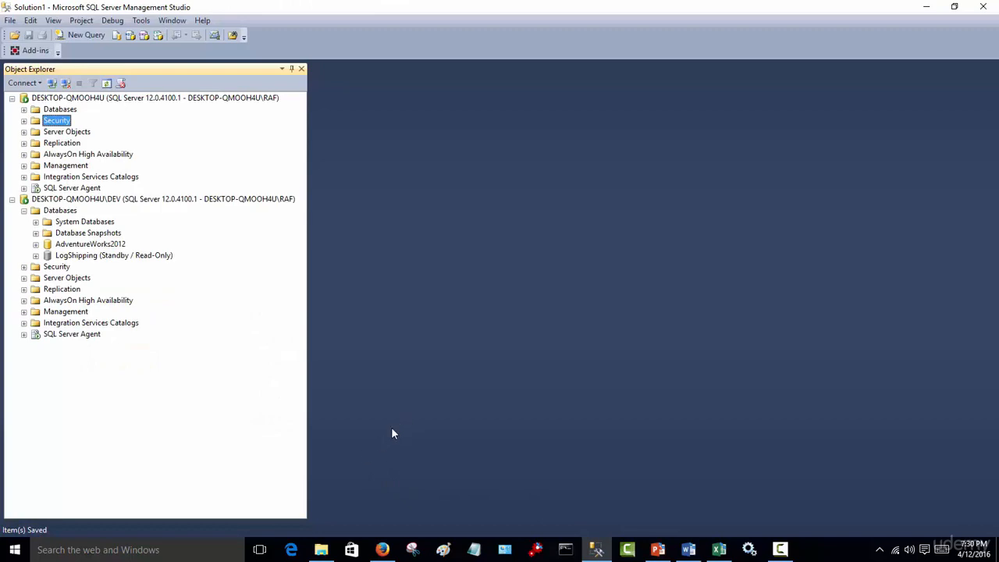
Switch to File Explorer, look inside the Mirror folder on drive C: and return to the drive's folder list
left_click(321, 552)
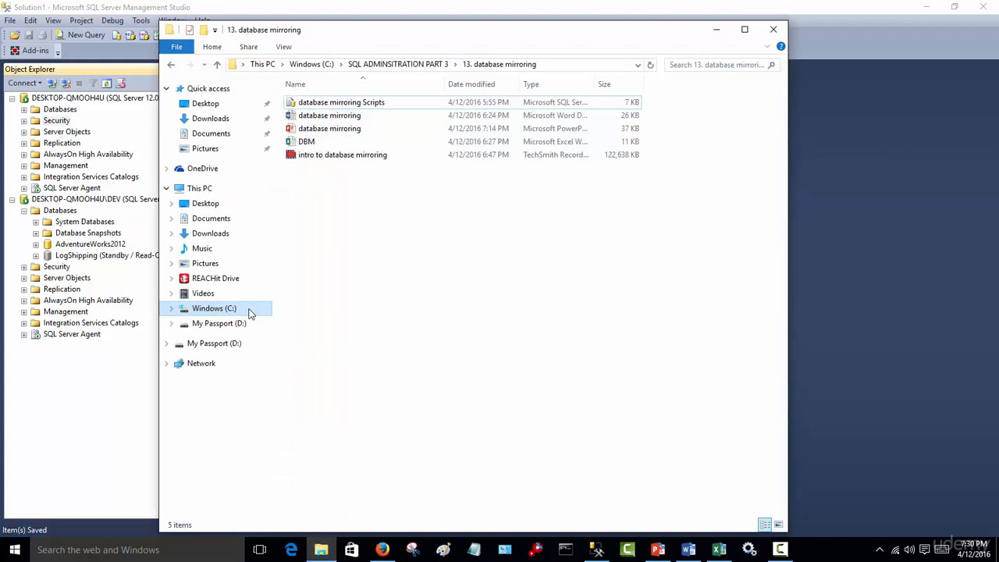
left_click(250, 312)
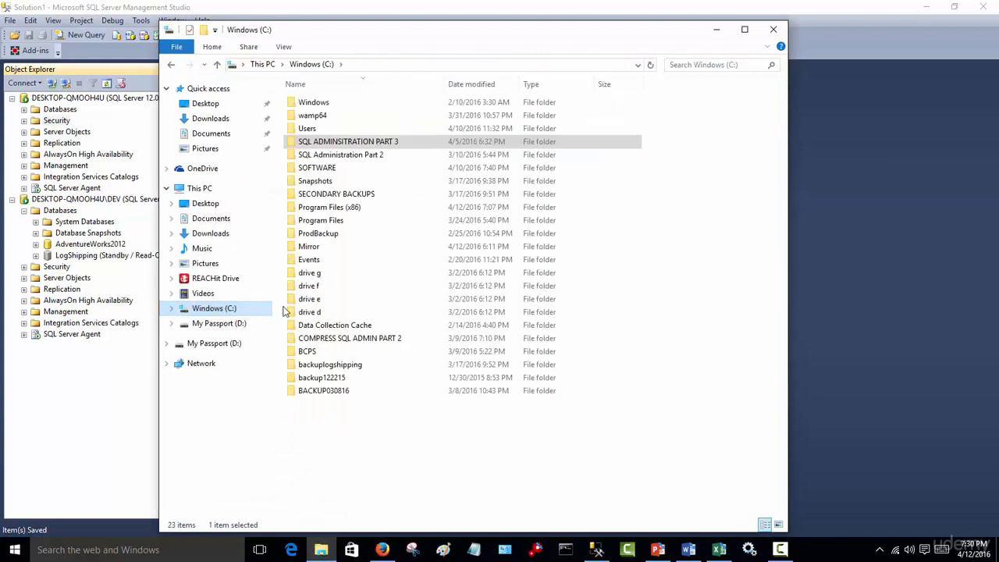
right_click(329, 250)
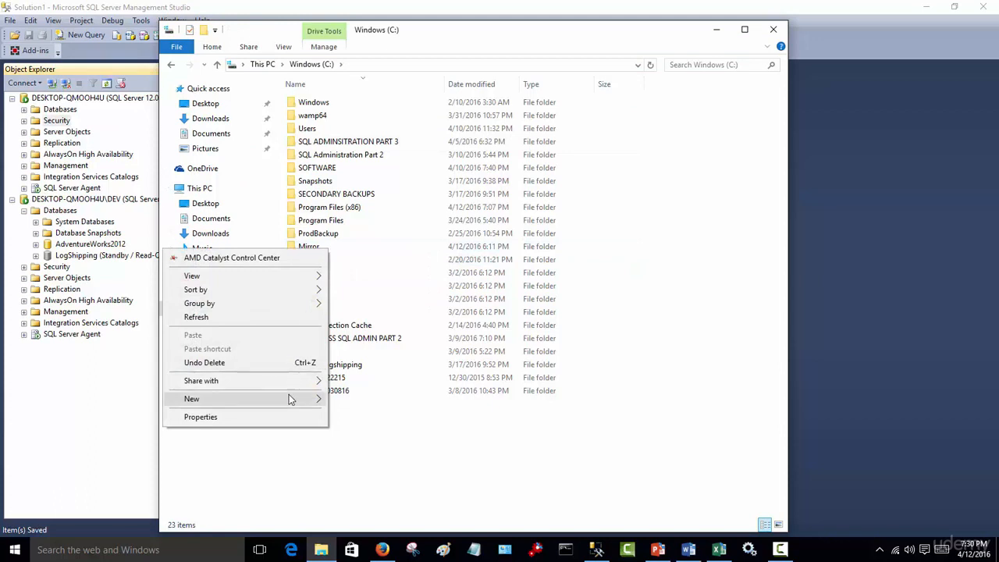
mouse_move(289, 398)
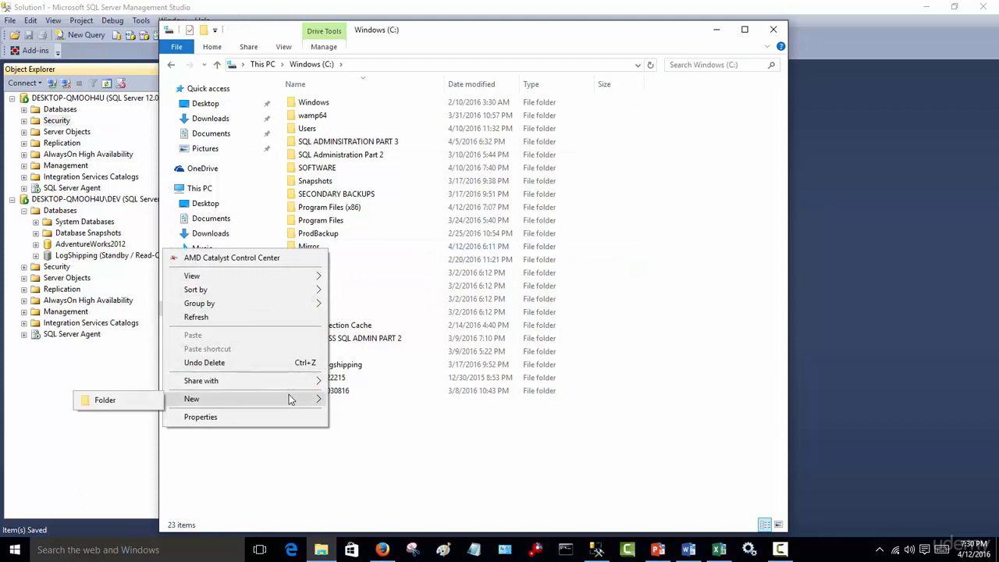
left_click(334, 251)
left_click(317, 248)
double_click(316, 249)
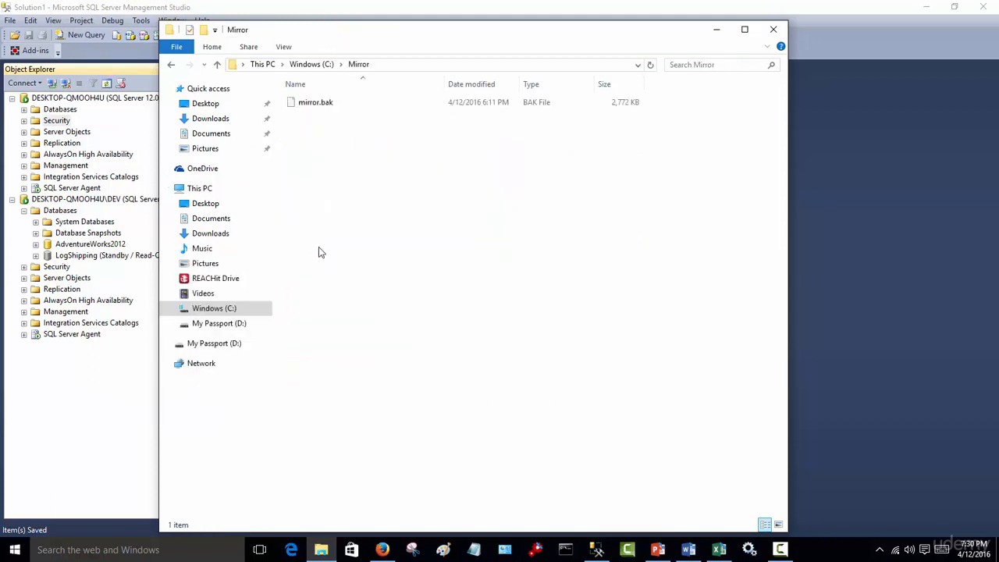
left_click(172, 66)
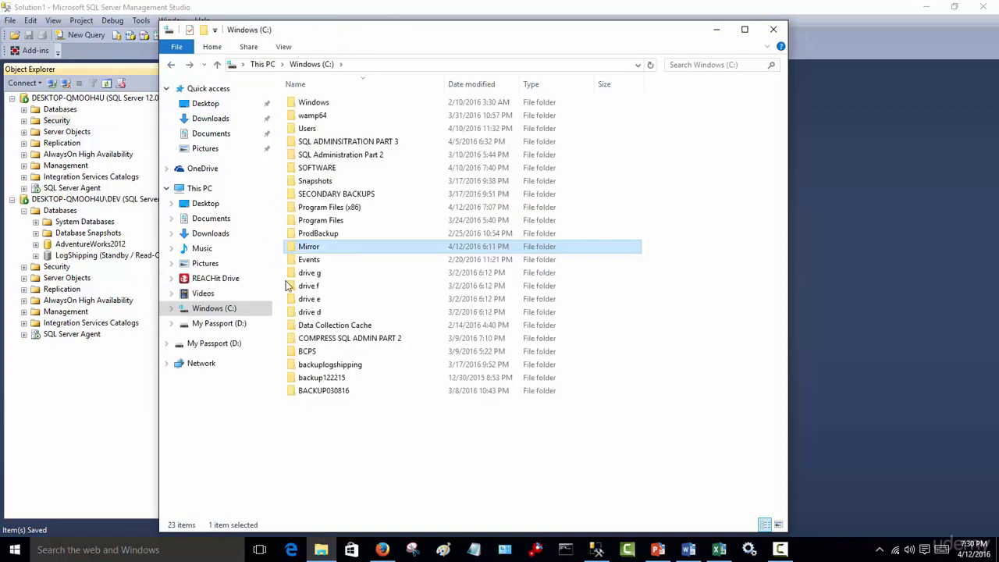
View which specific people the Mirror folder is shared with, leaving the sharing settings as they are
right_click(314, 250)
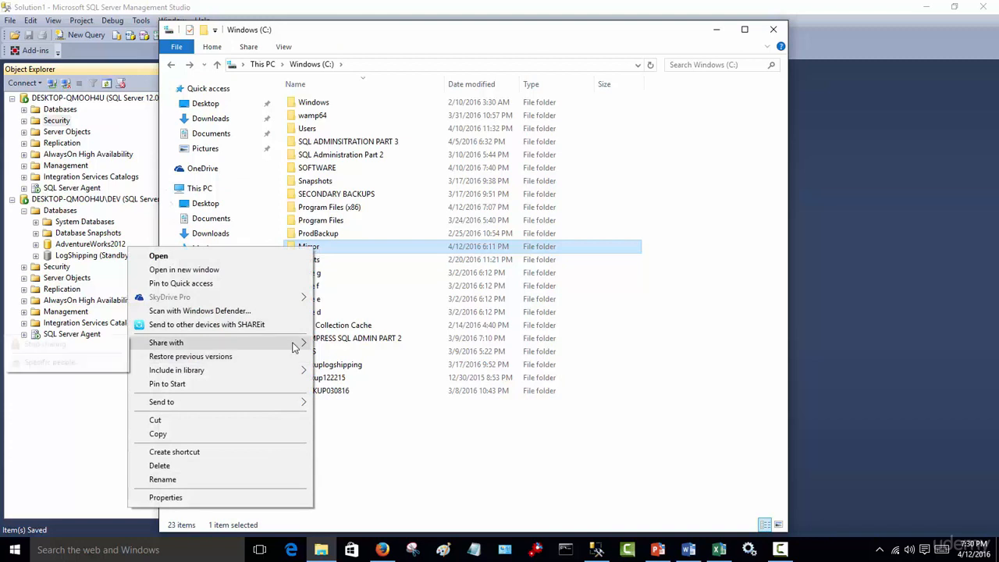
mouse_move(297, 343)
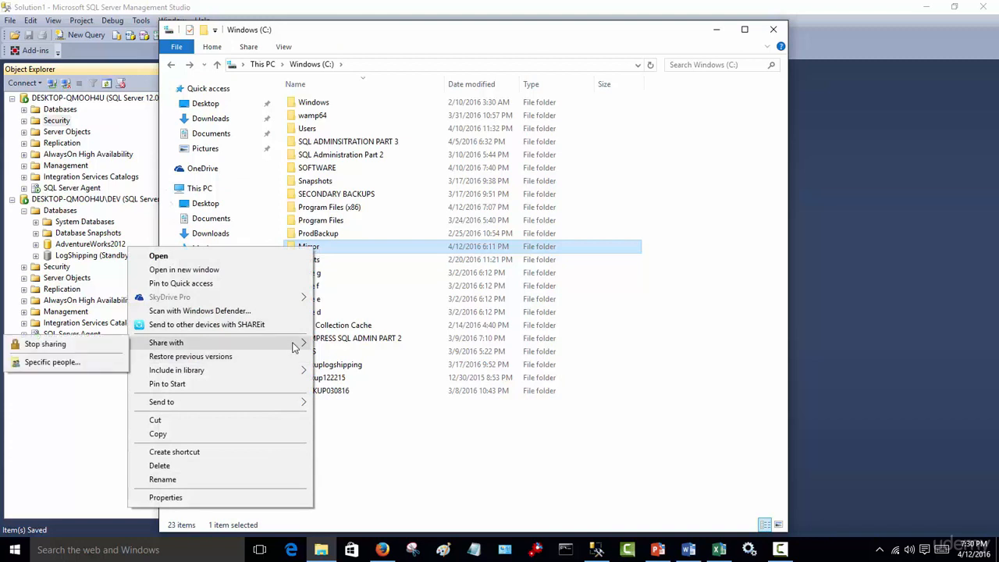
left_click(110, 367)
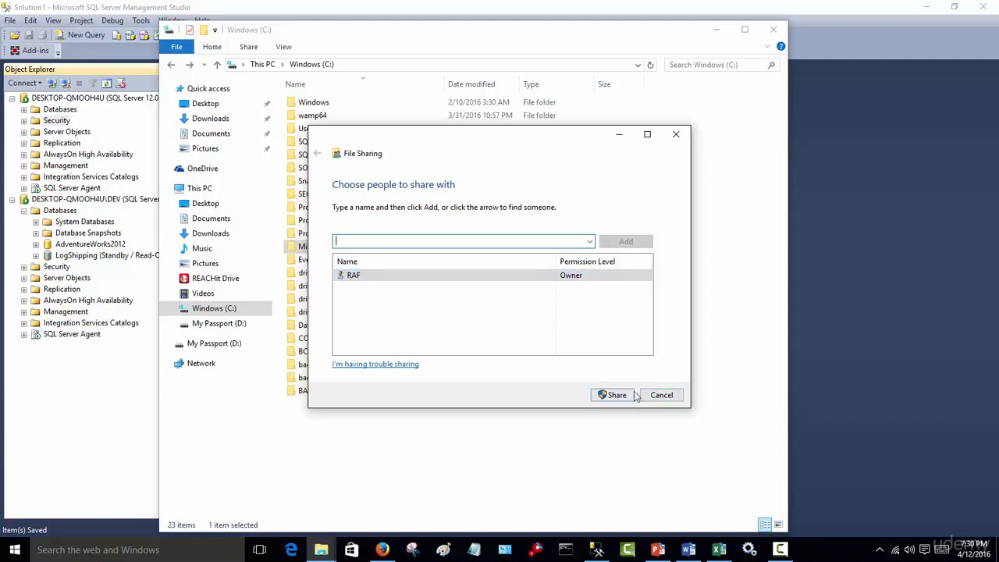
left_click(662, 395)
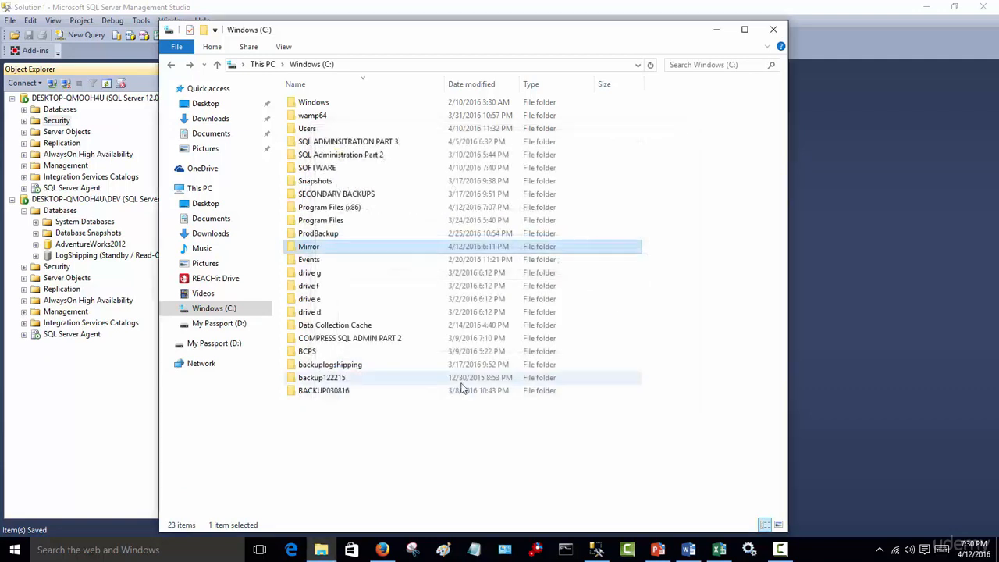
Examine the network path in the Mirror folder's sharing properties, close them without changes and minimize File Explorer
right_click(347, 254)
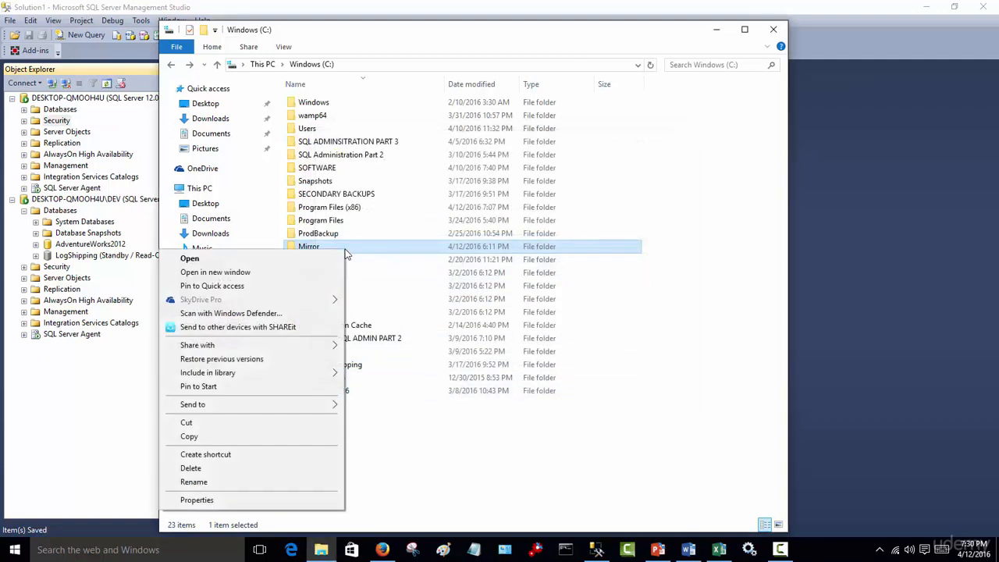
left_click(288, 500)
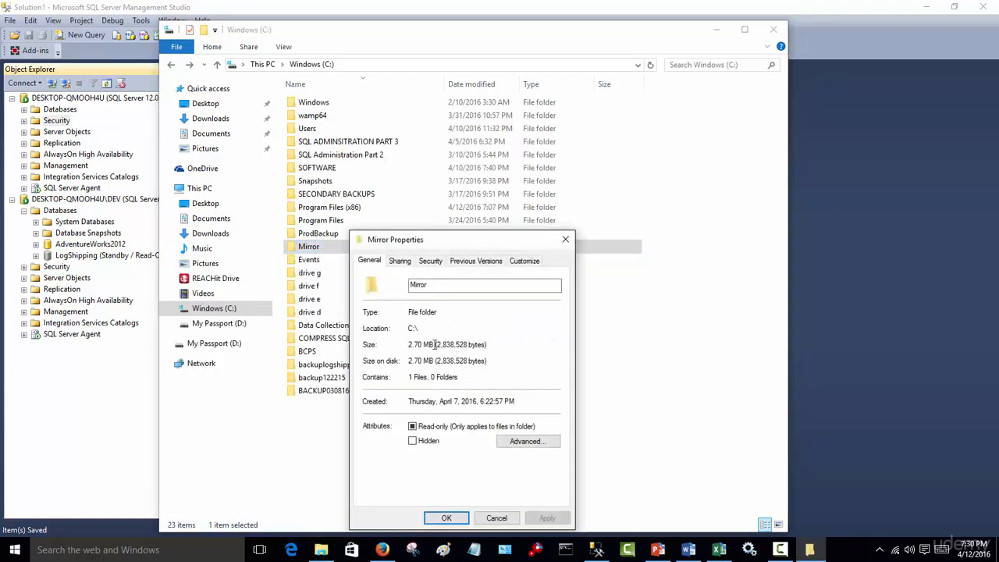
left_click(400, 263)
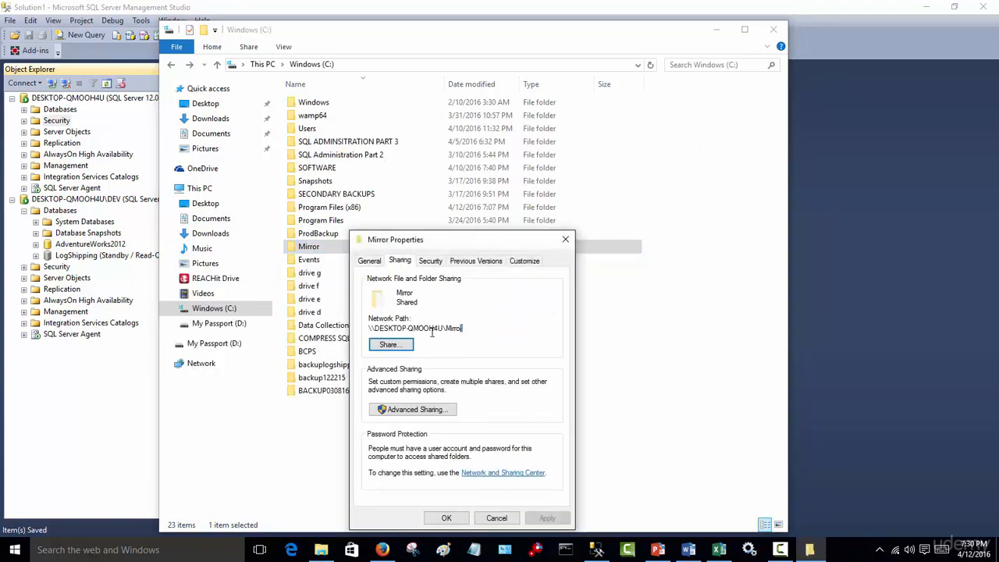
left_click_drag(463, 329, 361, 328)
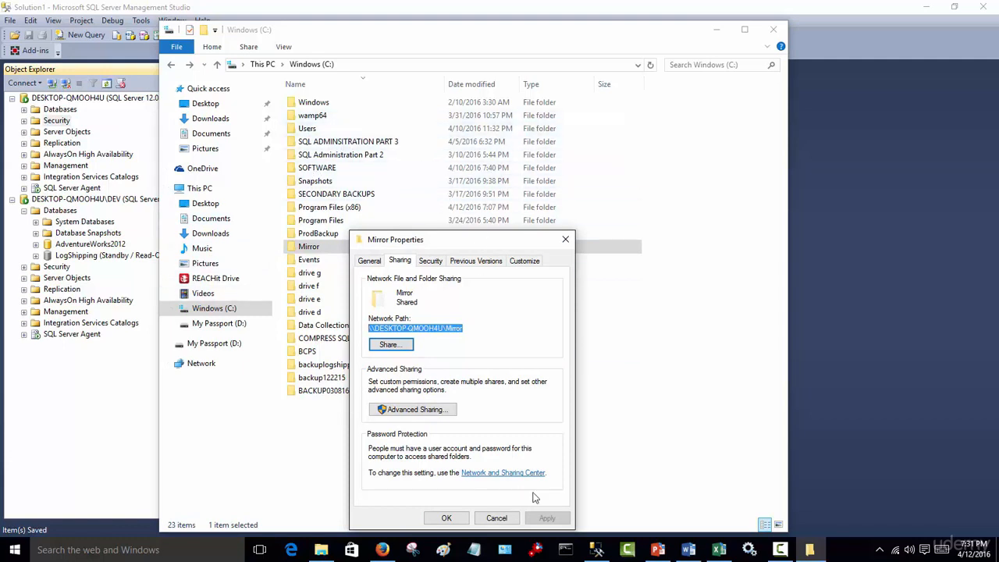
left_click(513, 519)
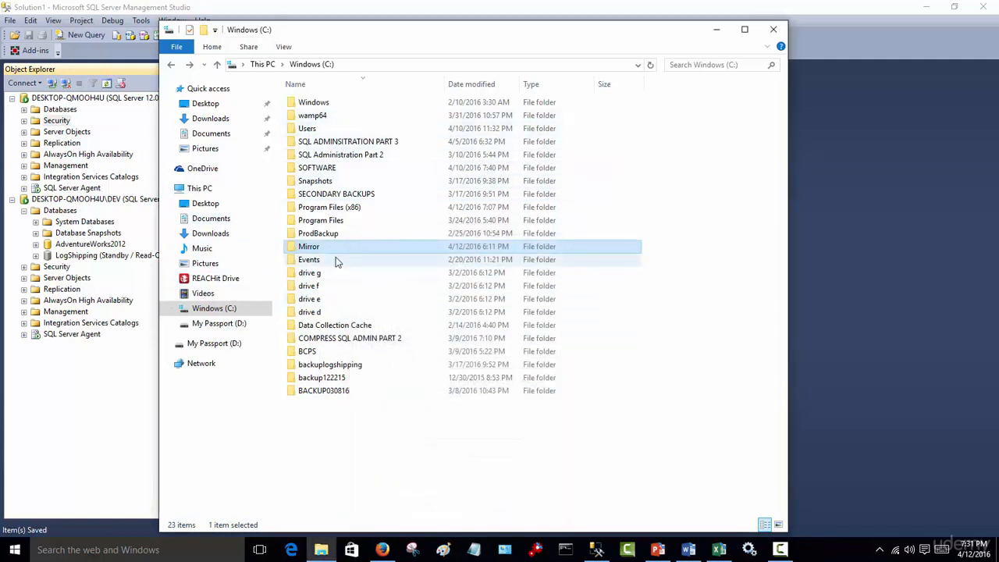
mouse_move(318, 253)
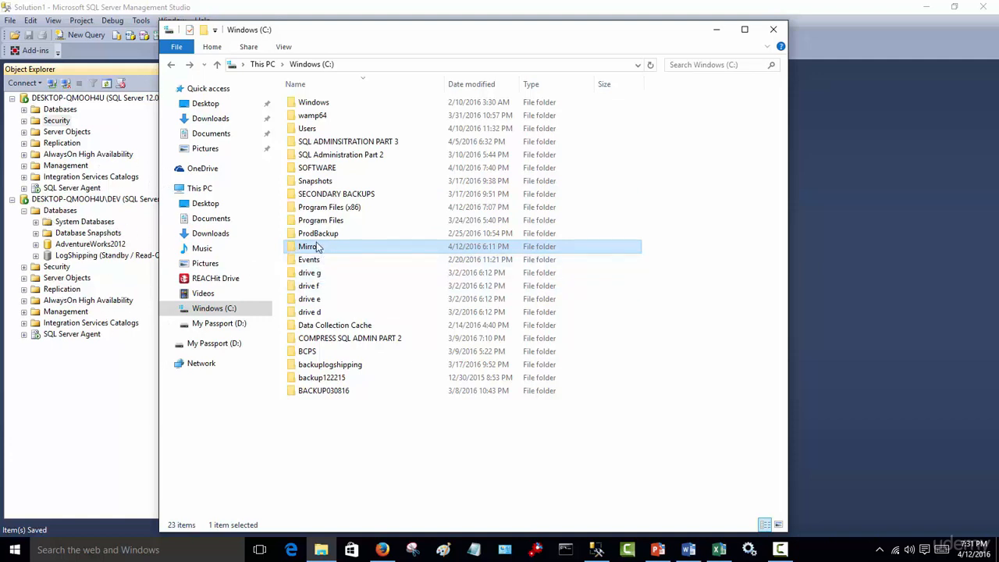
left_click(717, 35)
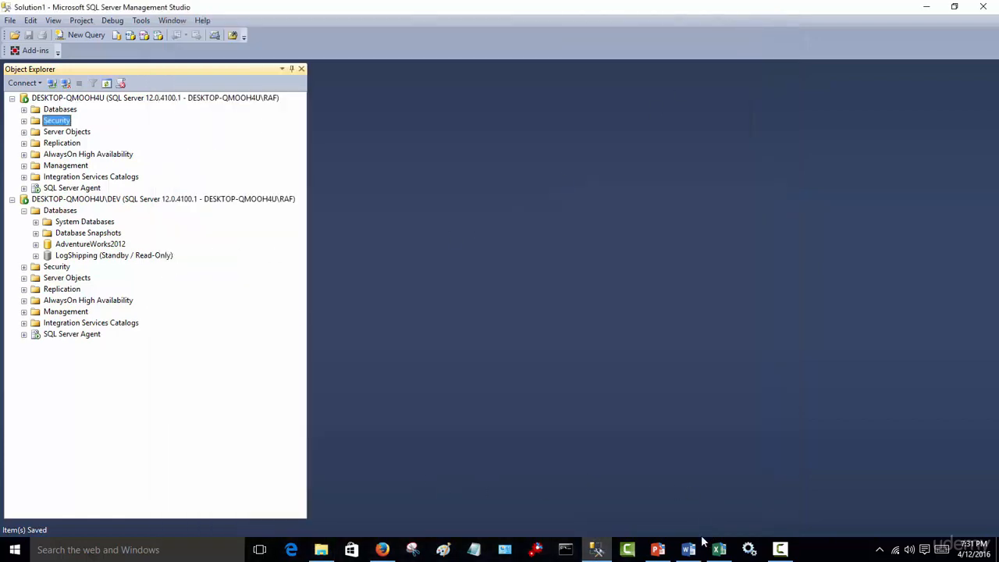
Switch to the PowerPoint presentation and review the step on backing up the database and transaction log to a shared folder
left_click(658, 550)
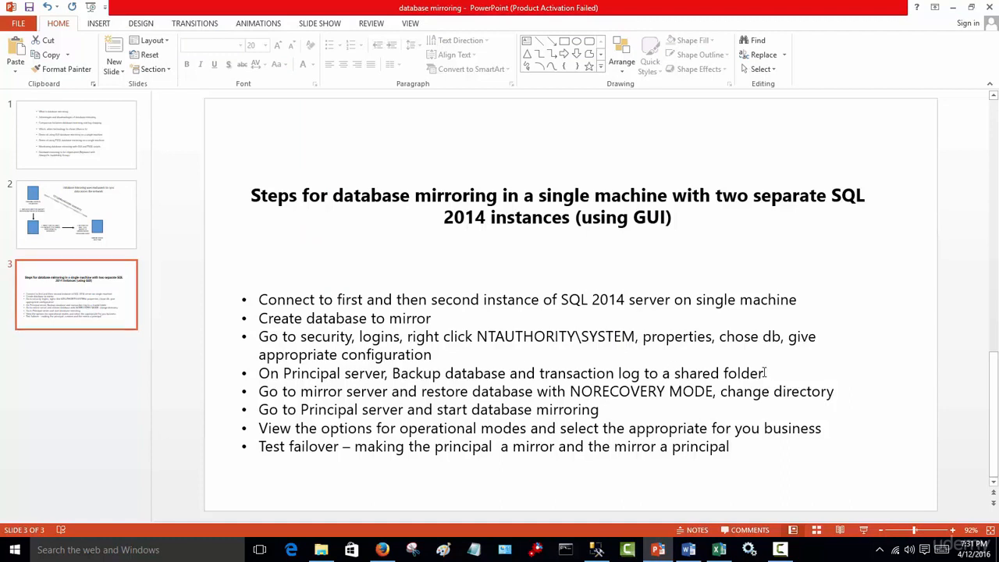
left_click_drag(765, 374, 675, 374)
left_click(137, 388)
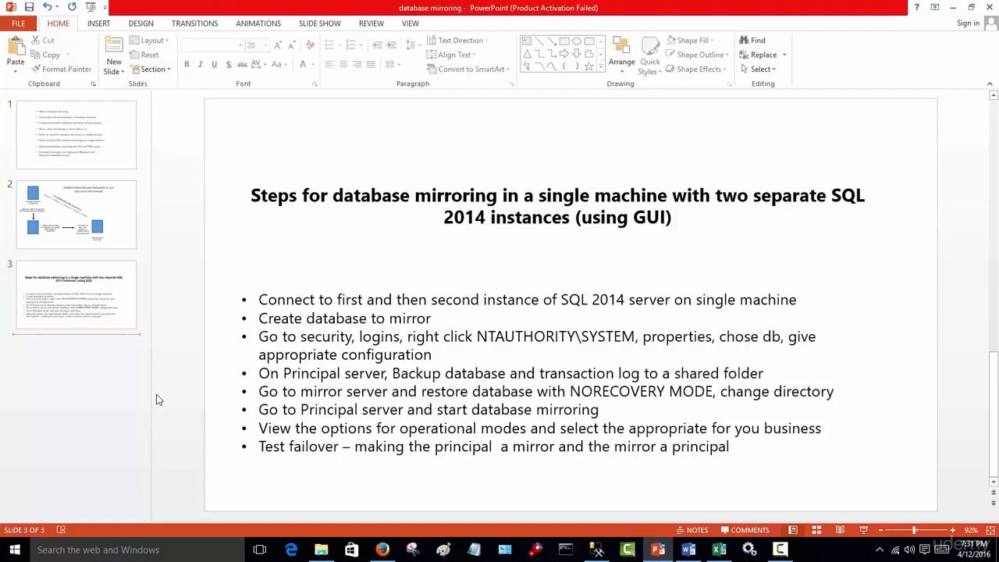
Switch to SQL Server Management Studio, start a backup of the principal instance's mirror database and remove the default backup destination
left_click(596, 550)
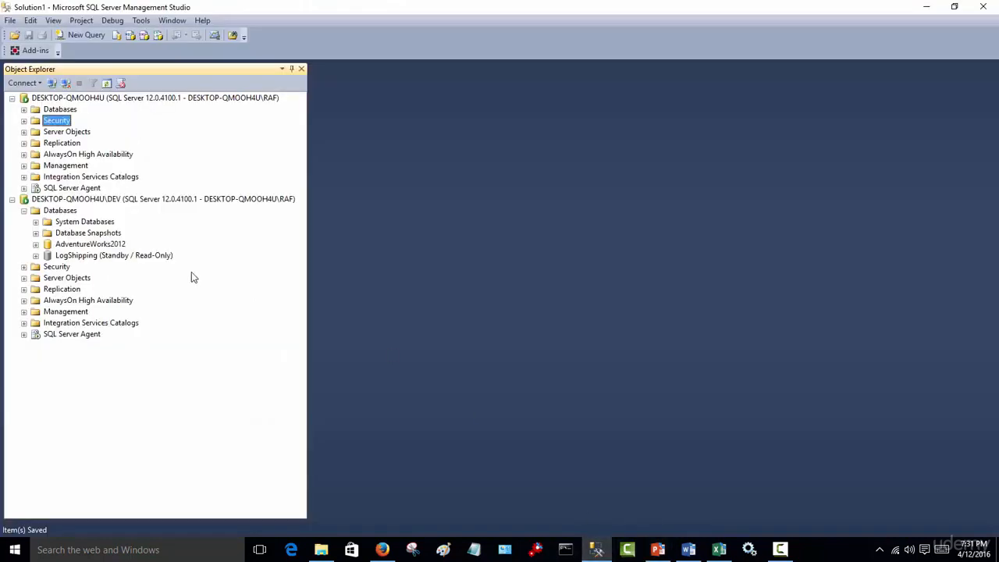
left_click(24, 110)
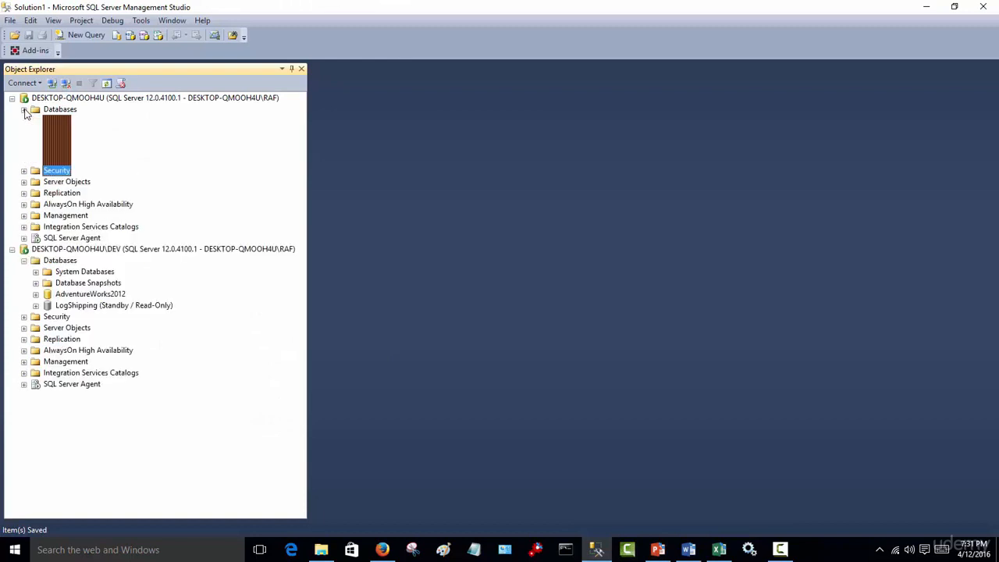
right_click(68, 168)
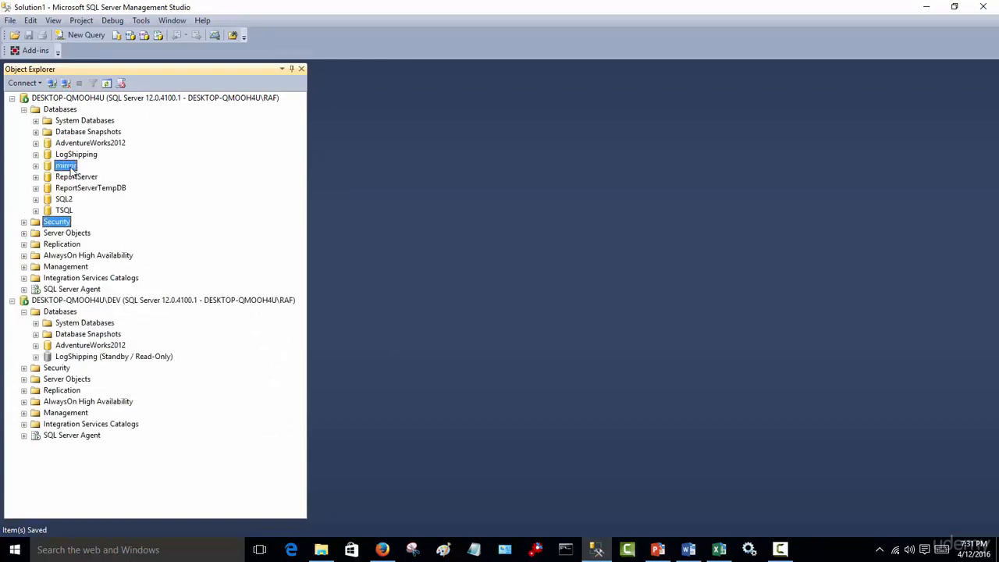
mouse_move(157, 224)
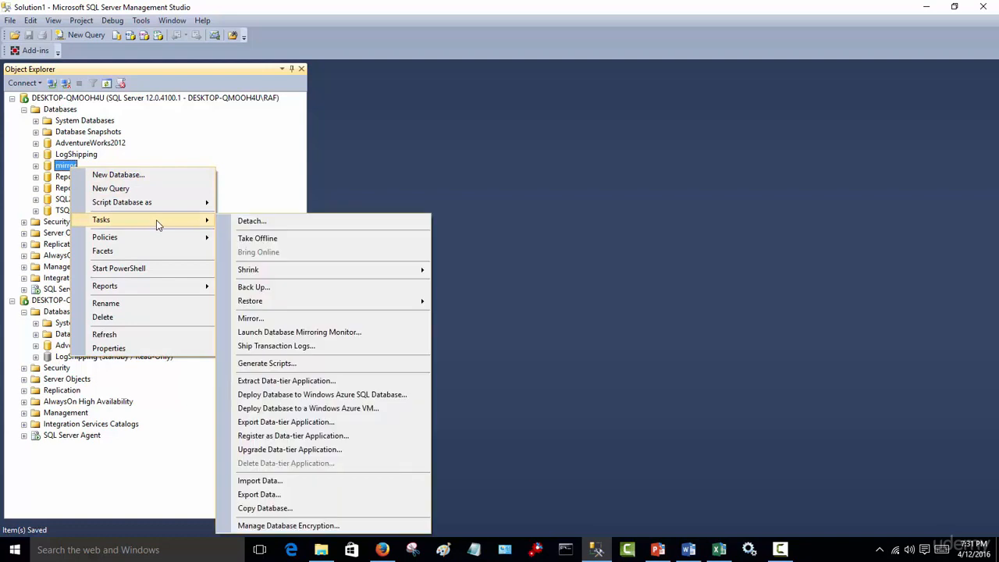
left_click(309, 286)
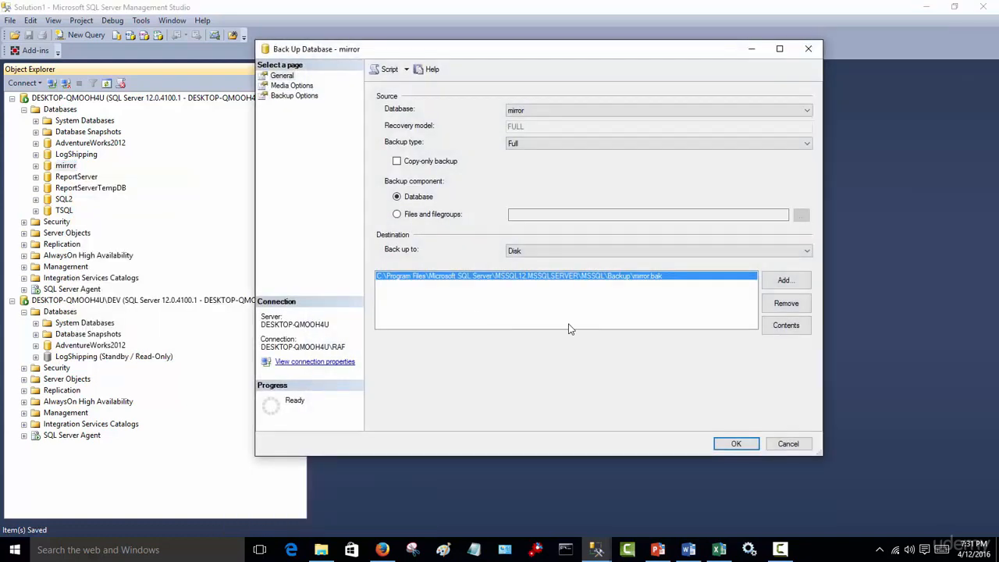
left_click(787, 303)
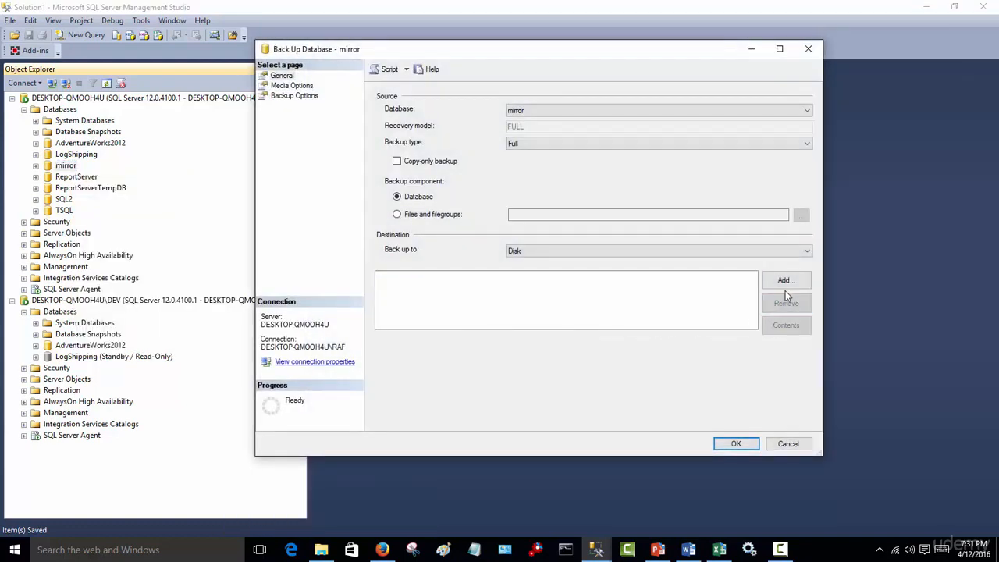
Add C:\Mirror\full.bak as the disk destination and run the full backup of the mirror database
left_click(784, 281)
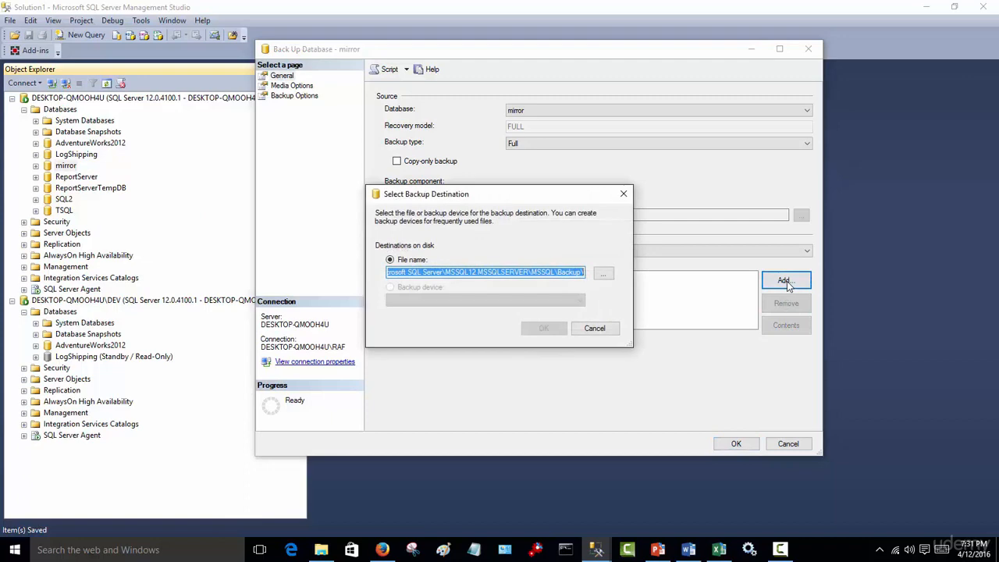
left_click(603, 273)
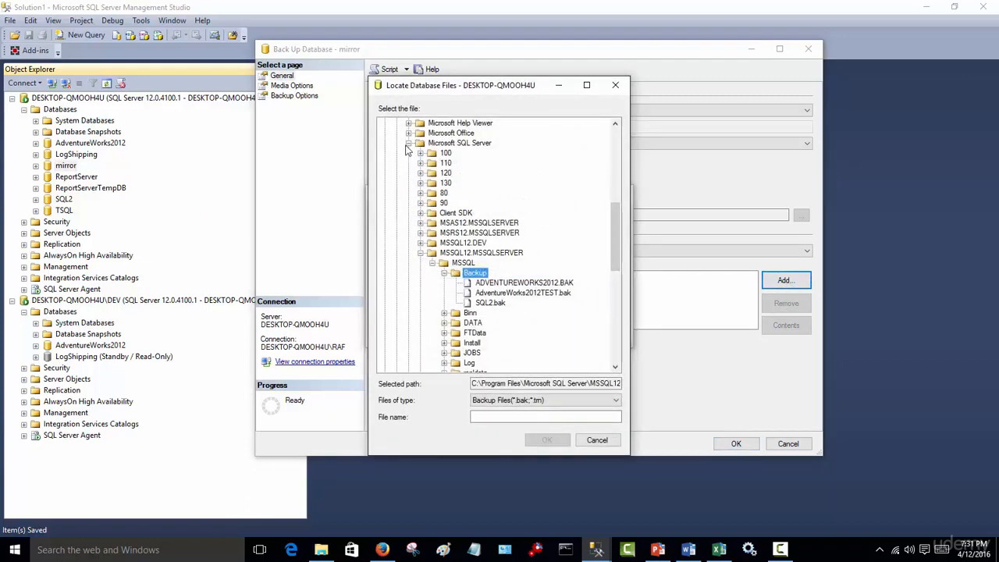
left_click(409, 143)
scroll(580, 224, "up", 7)
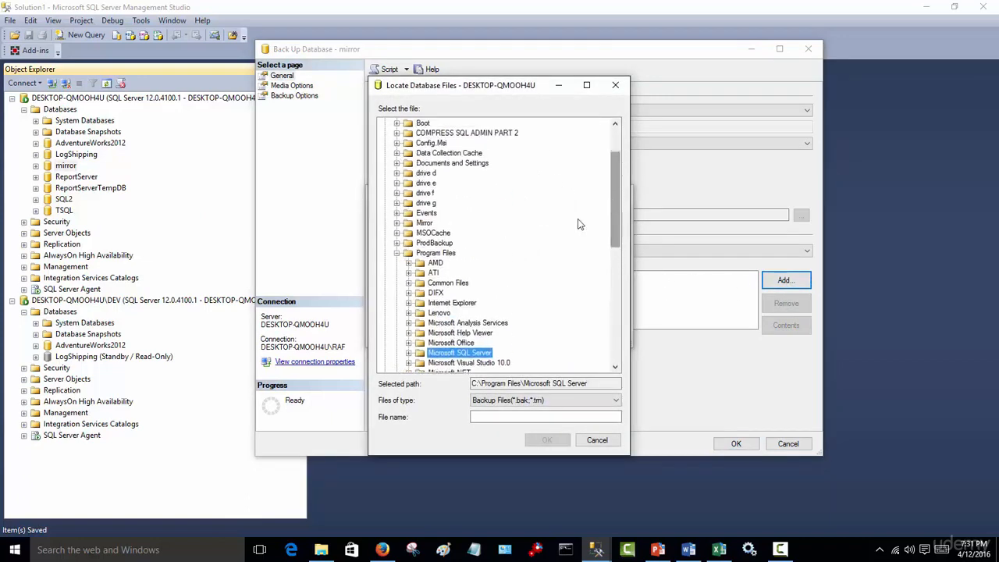
left_click(425, 224)
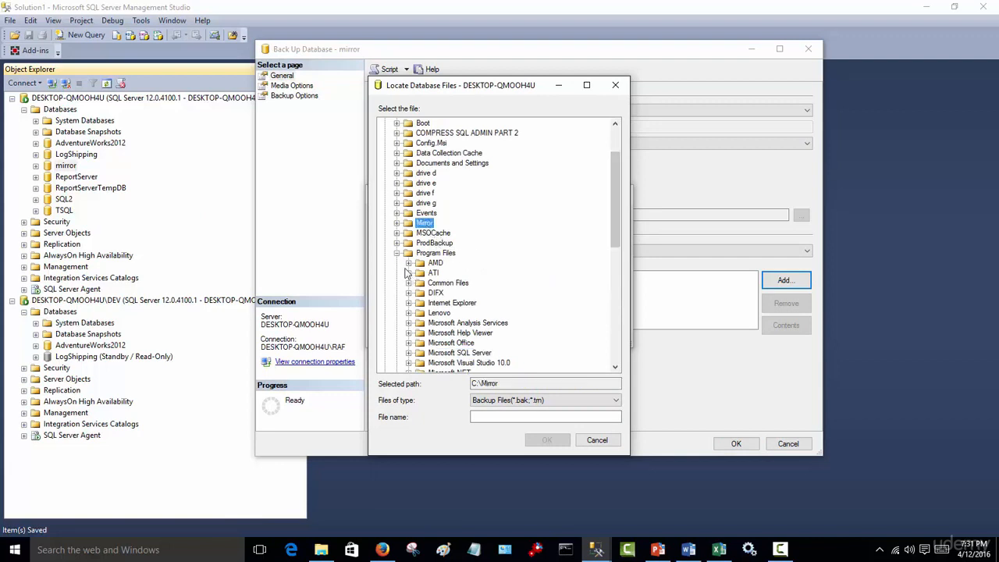
left_click(397, 253)
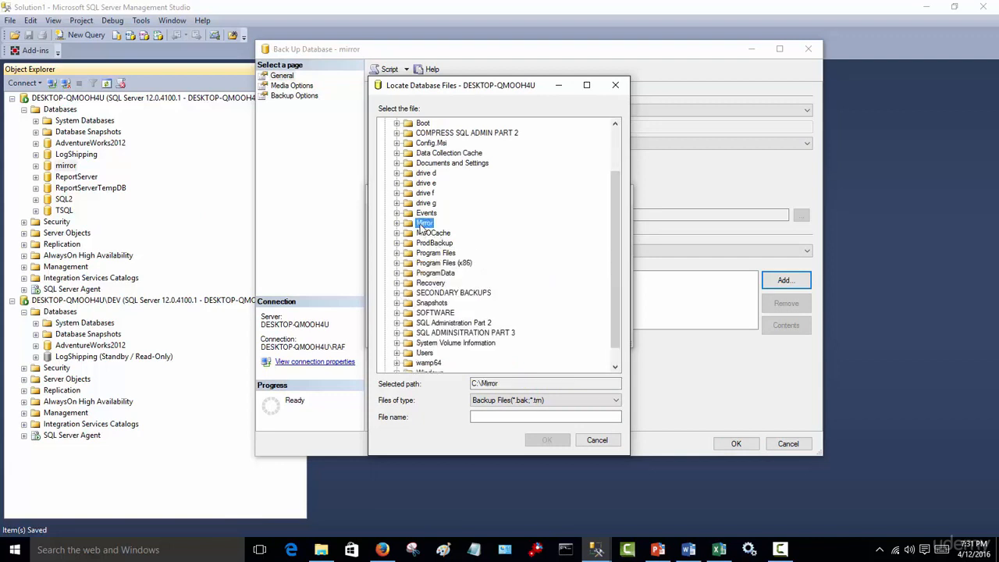
left_click(512, 415)
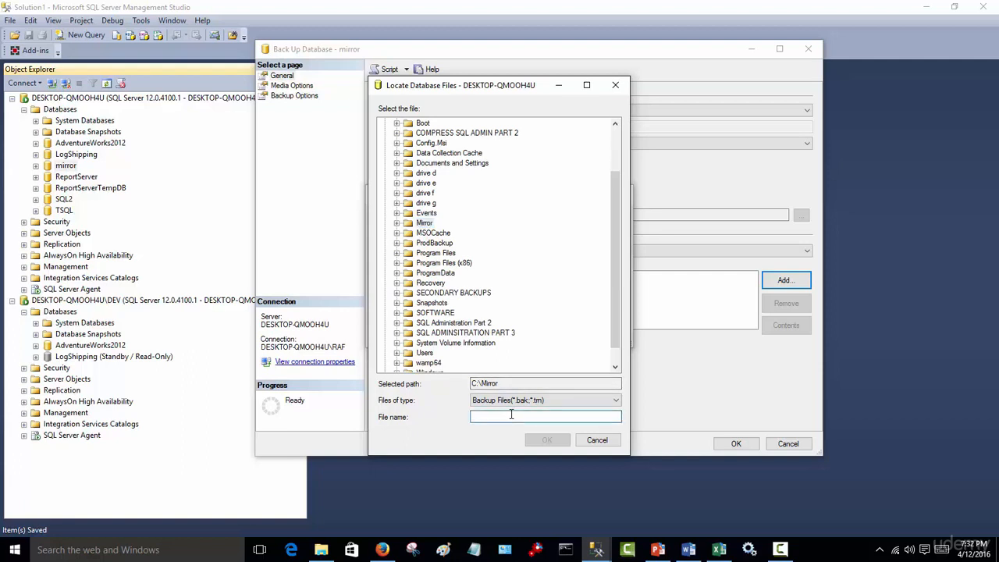
type("full.bak")
left_click(547, 440)
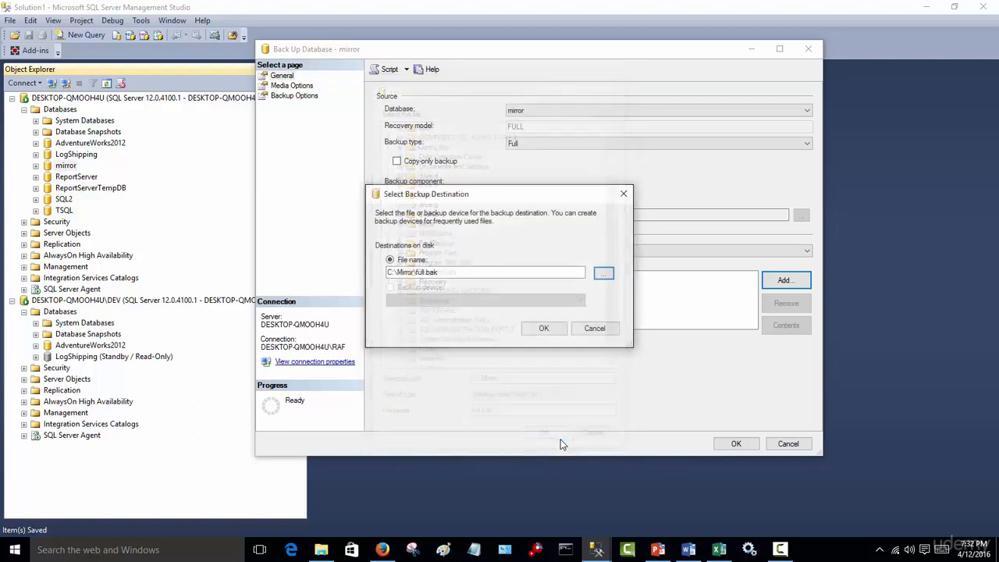
left_click(544, 329)
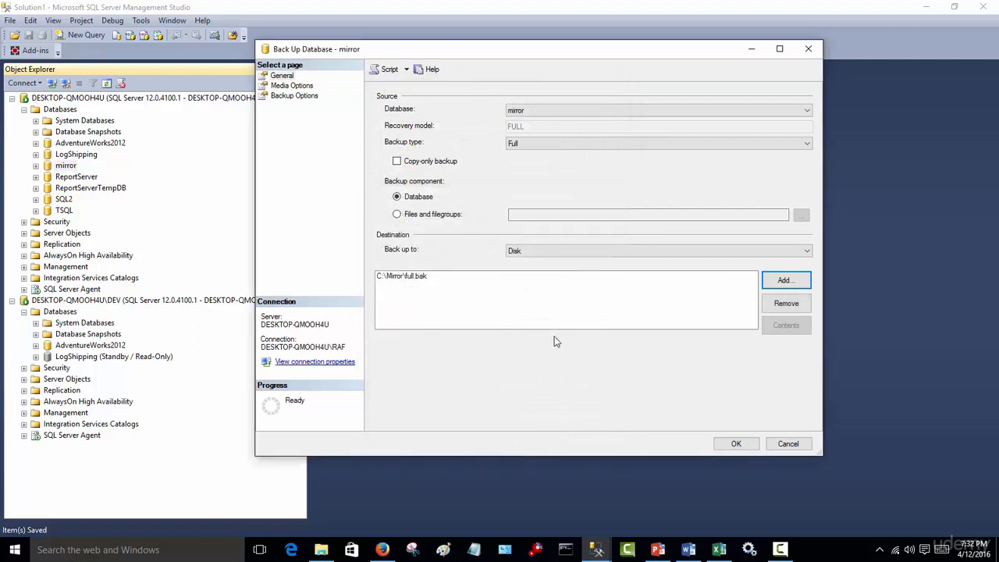
left_click(734, 444)
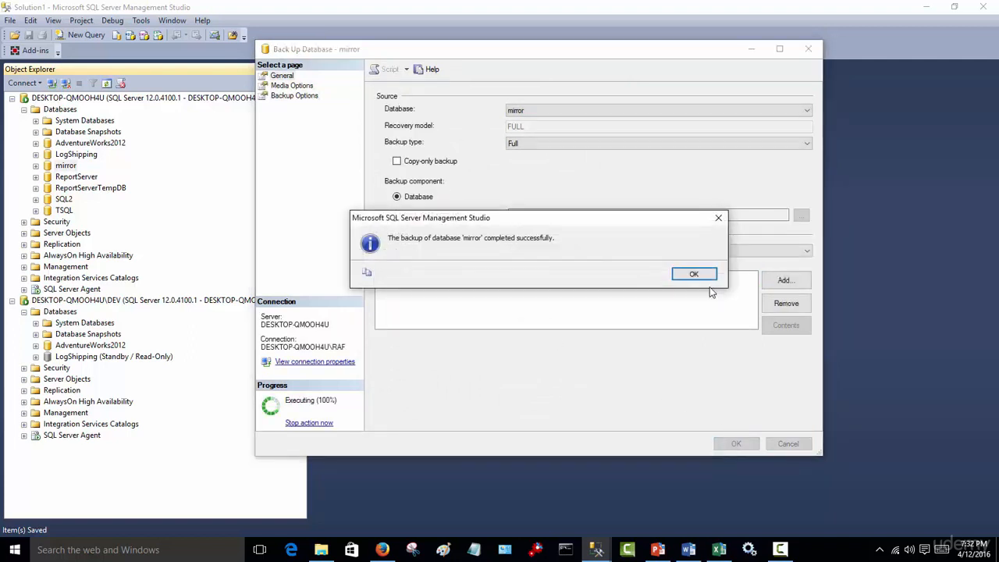
left_click(694, 274)
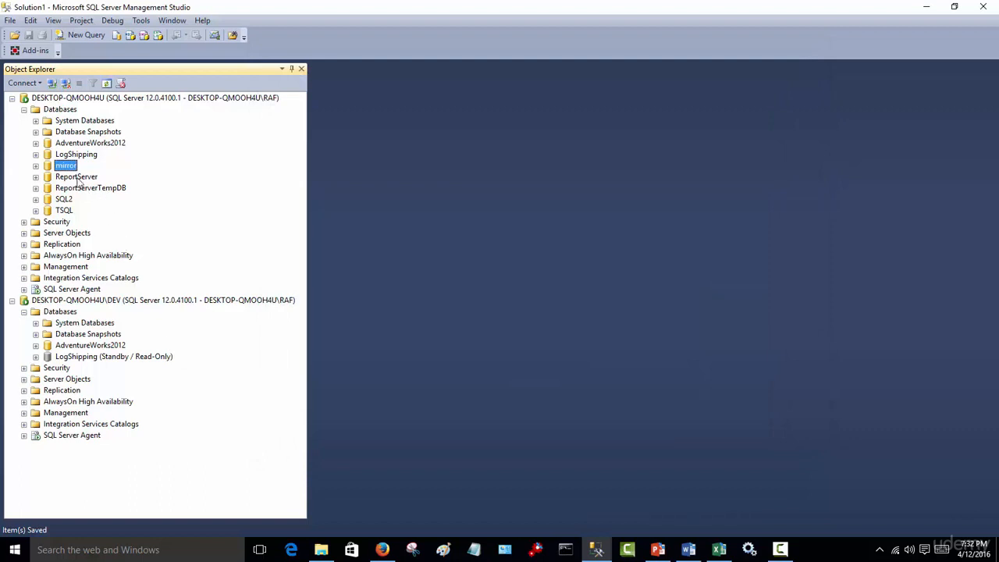
Back up the mirror database's transaction log to the same C:\Mirror\full.bak file
right_click(71, 171)
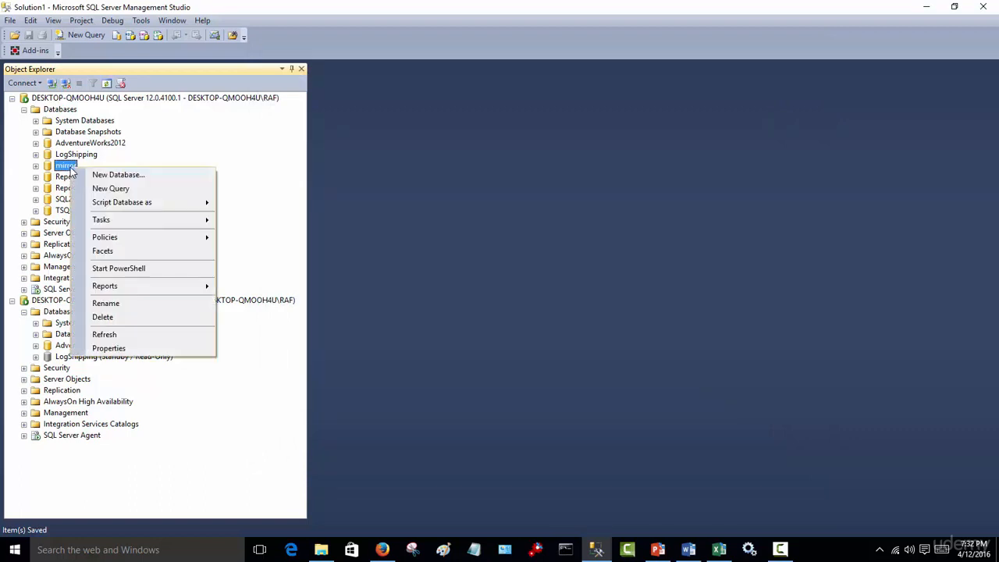
mouse_move(149, 220)
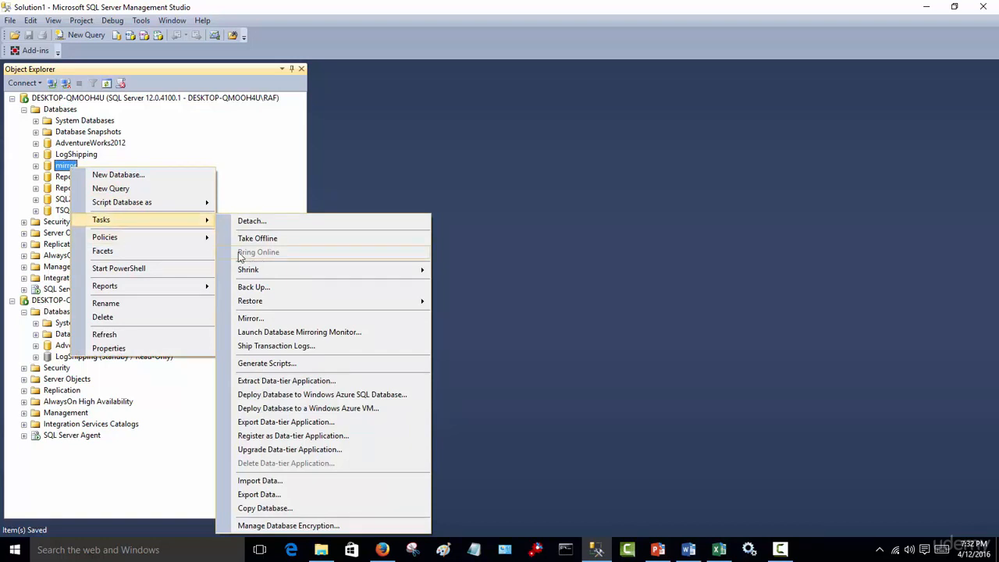
mouse_move(210, 236)
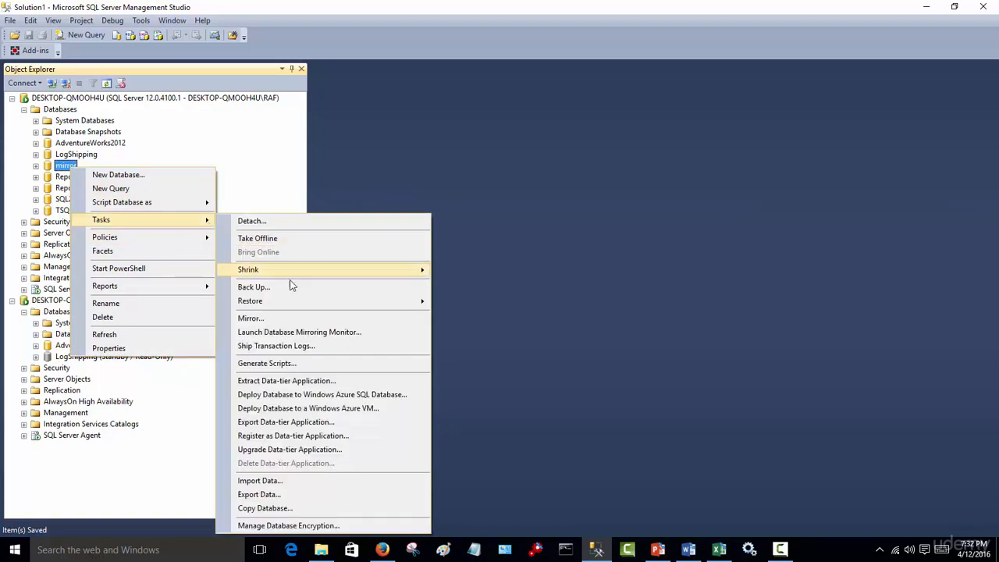
left_click(291, 283)
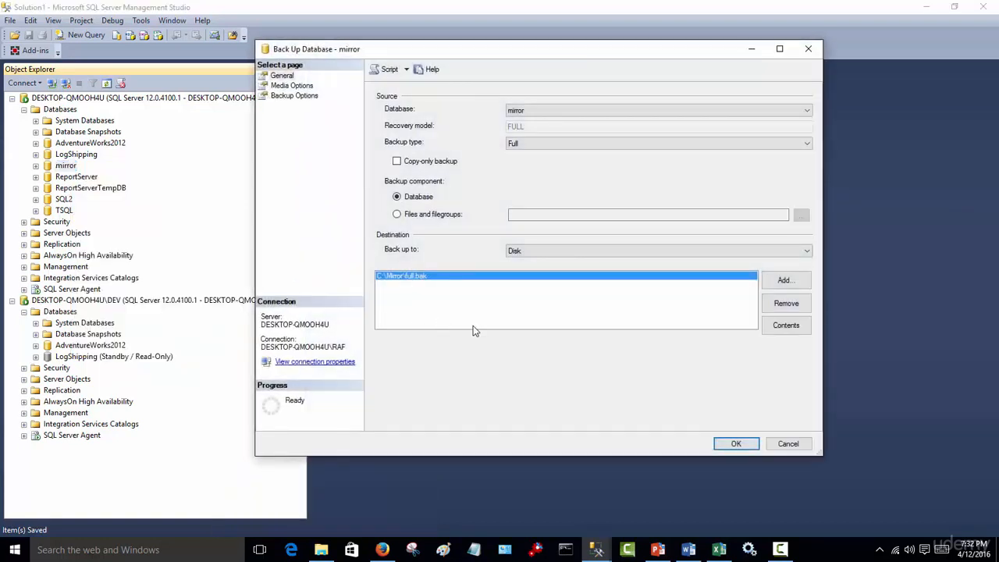
left_click(545, 144)
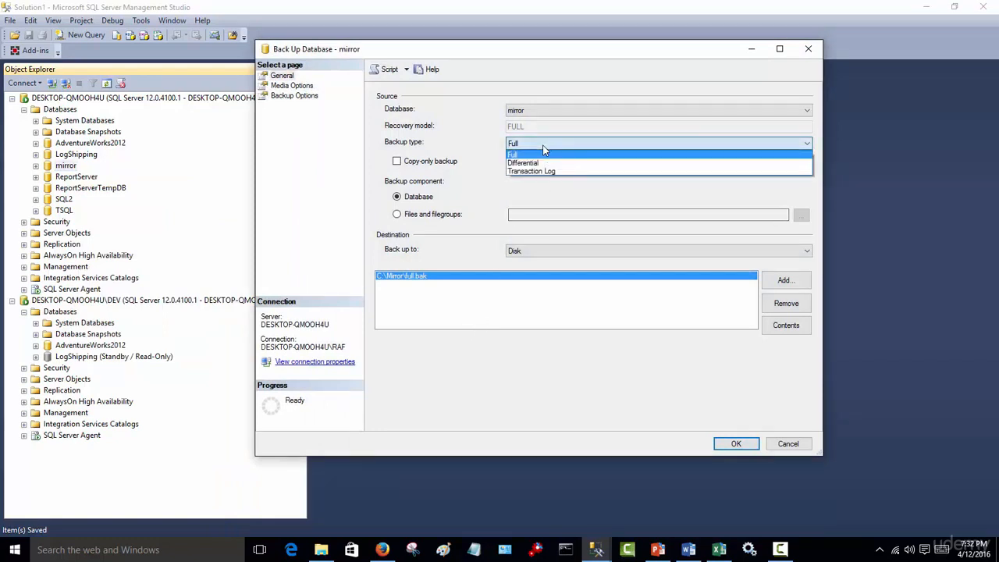
left_click(554, 171)
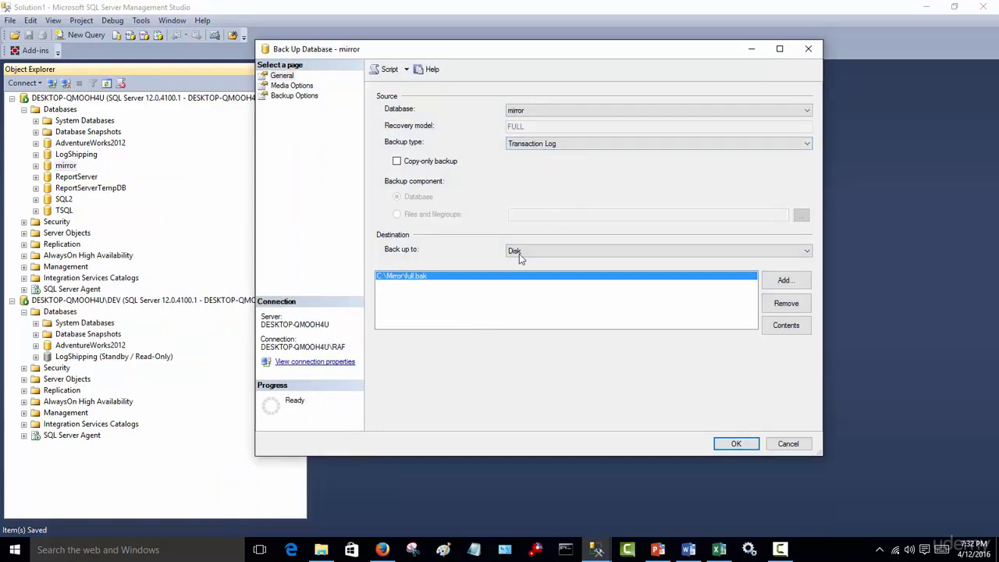
left_click(735, 444)
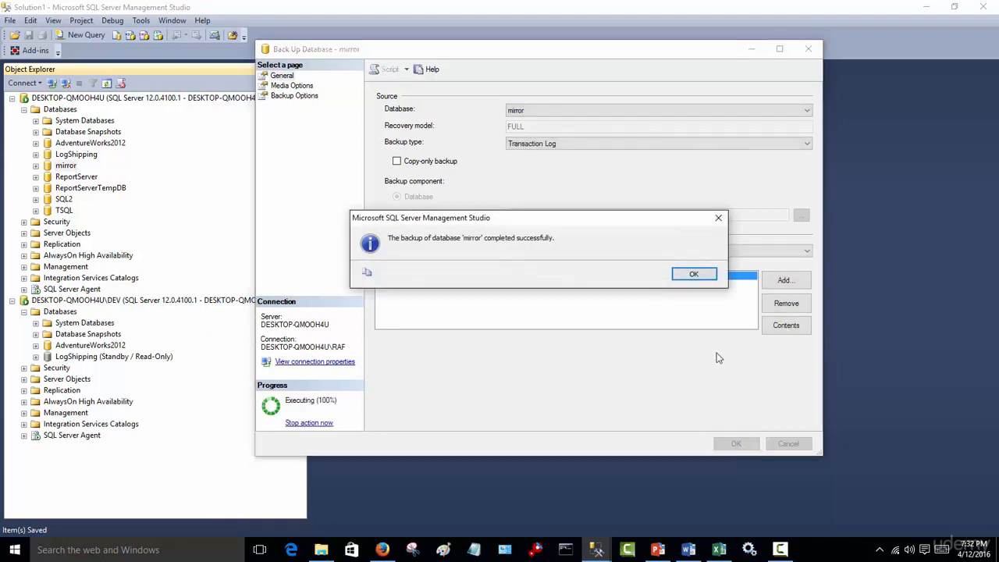
left_click(694, 274)
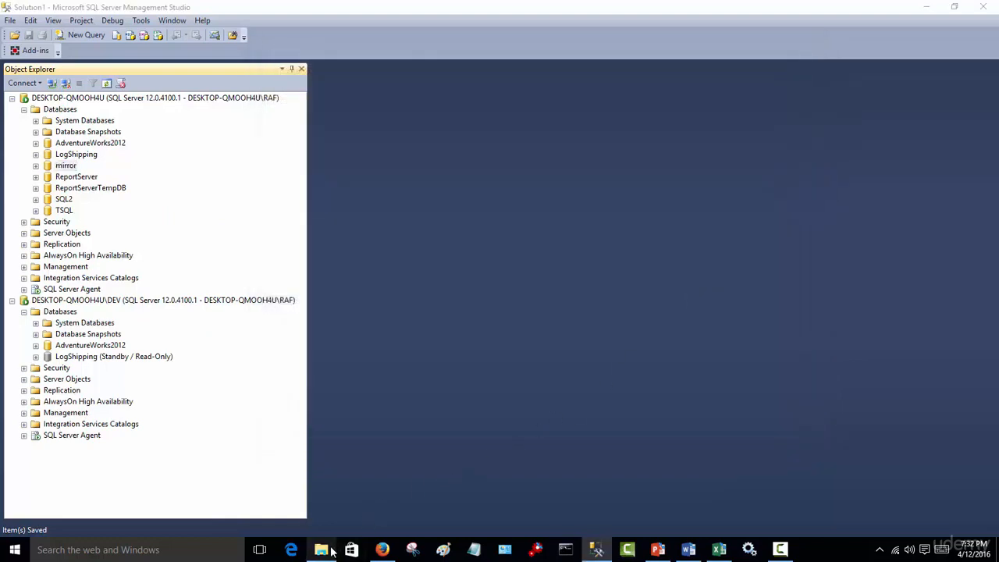
Switch to File Explorer, delete the old mirror.bak from the Mirror folder on drive C: and minimize the window
left_click(321, 550)
double_click(330, 249)
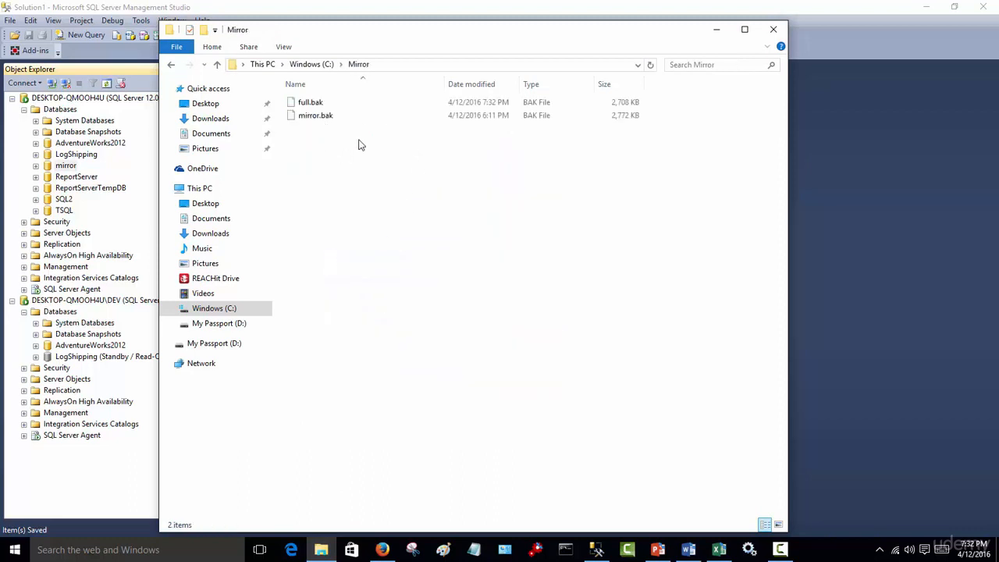
right_click(324, 120)
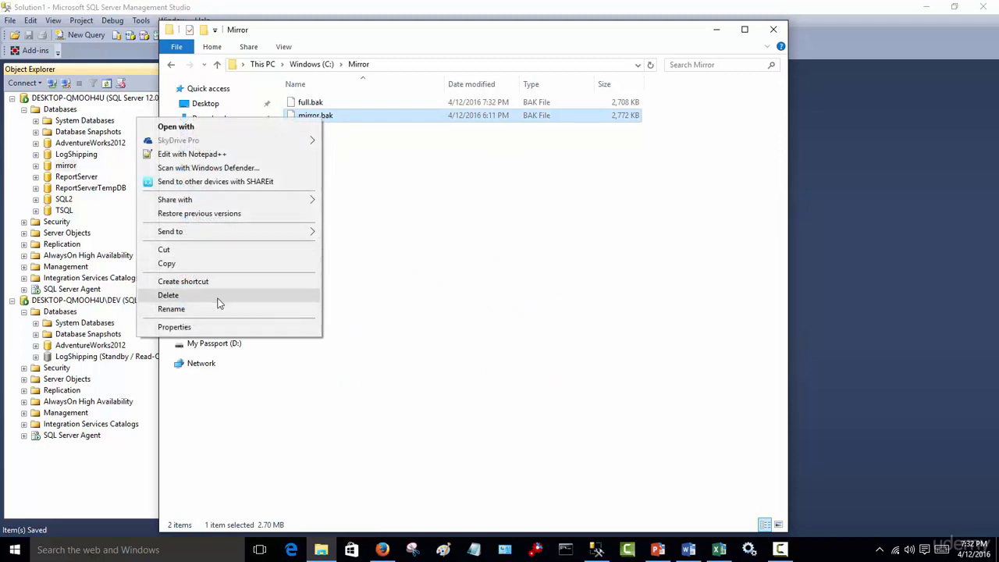
left_click(218, 300)
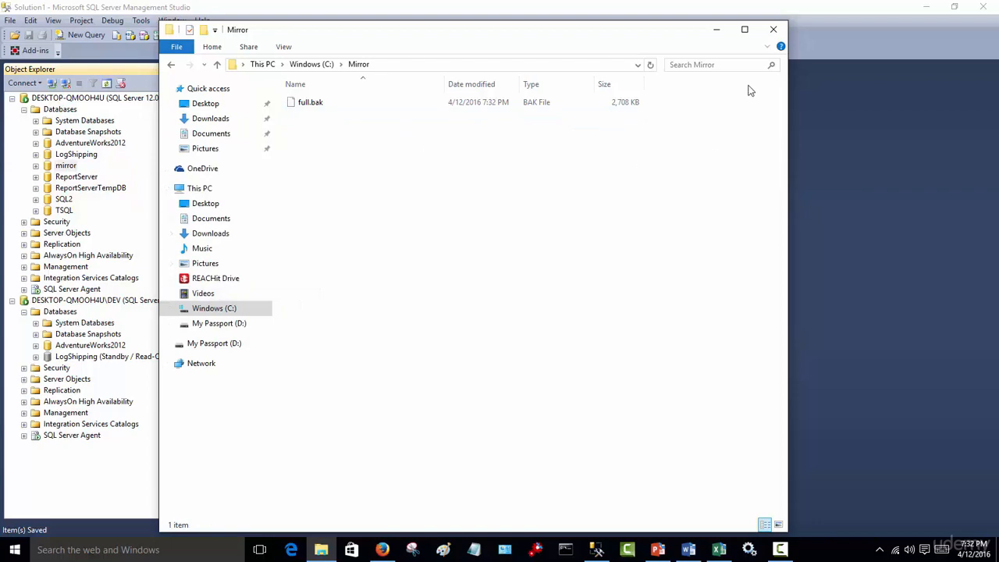
left_click(717, 30)
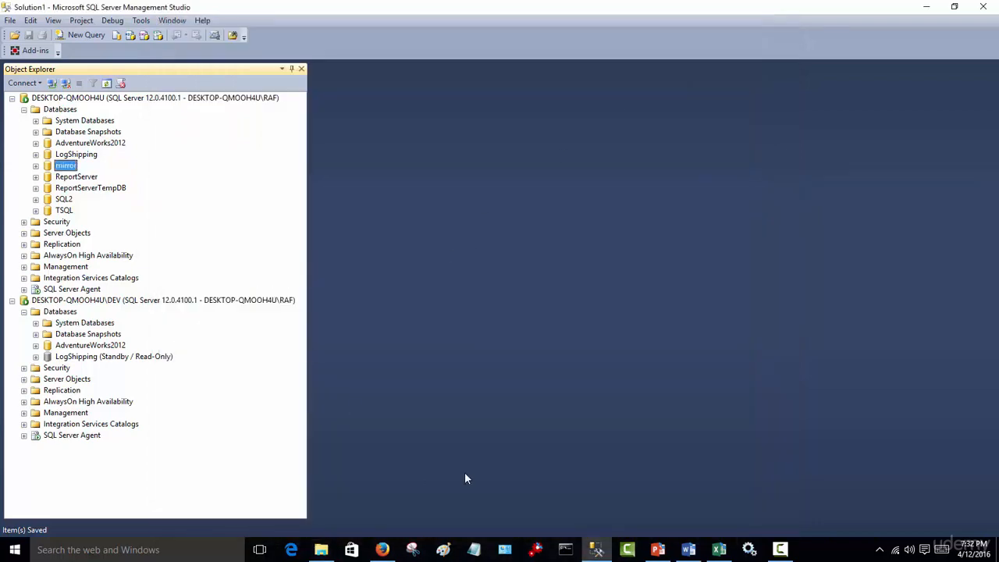
Review the NORECOVERY restore step in the PowerPoint presentation and return to SQL Server Management Studio
left_click(688, 550)
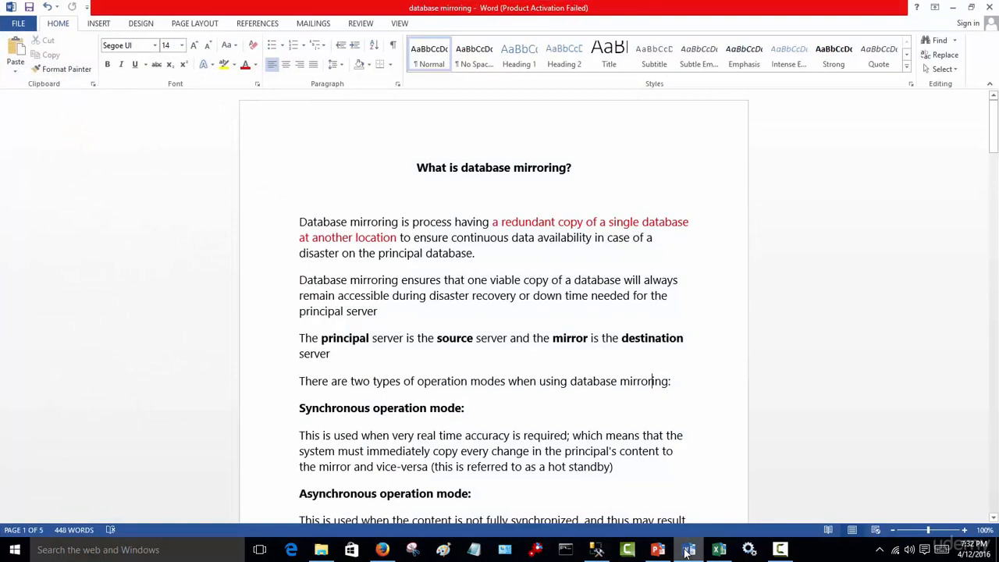
left_click(658, 550)
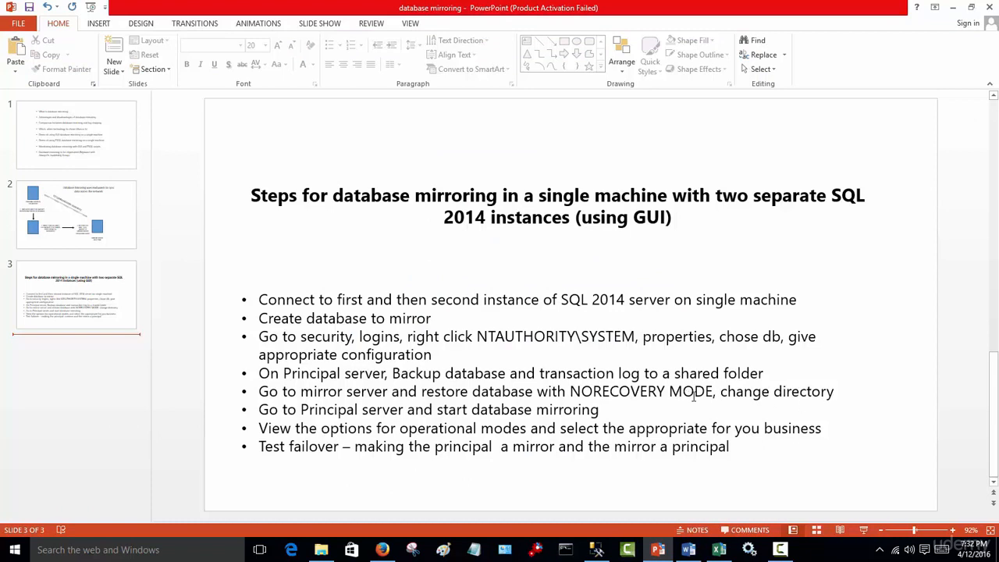
left_click(596, 549)
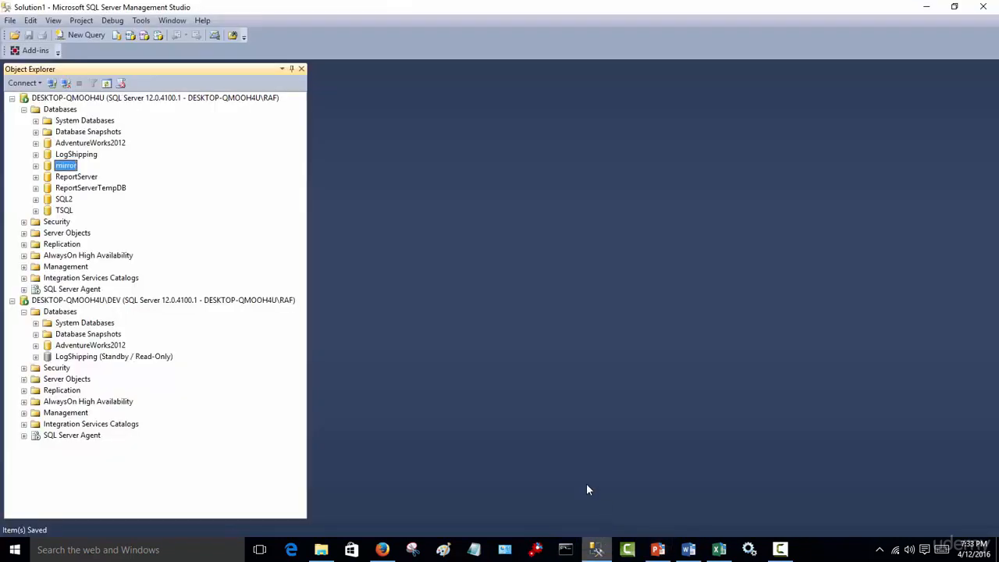
Start a database restore on the DEV instance with a device as the restore source
left_click(101, 301)
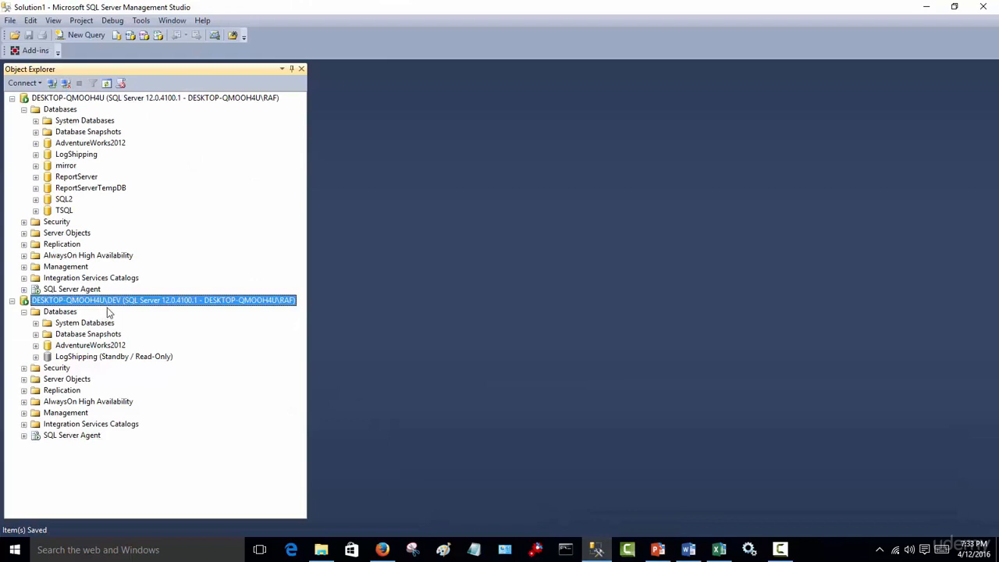
left_click(63, 312)
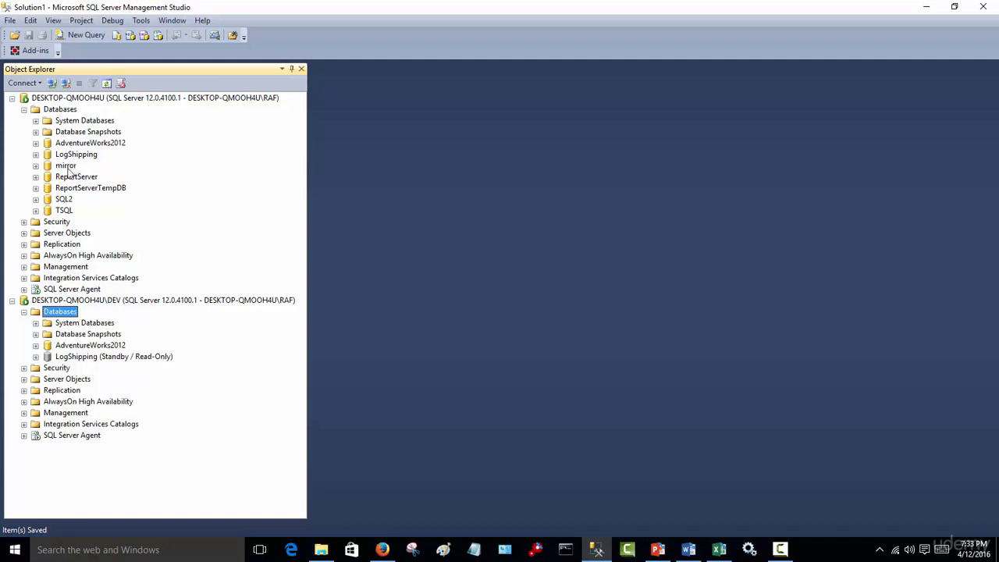
right_click(69, 316)
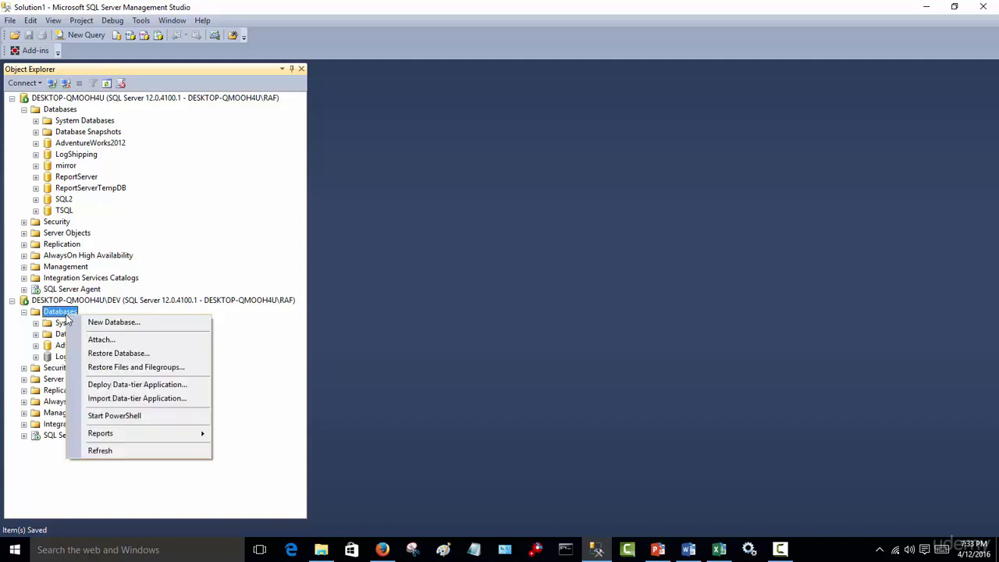
left_click(121, 353)
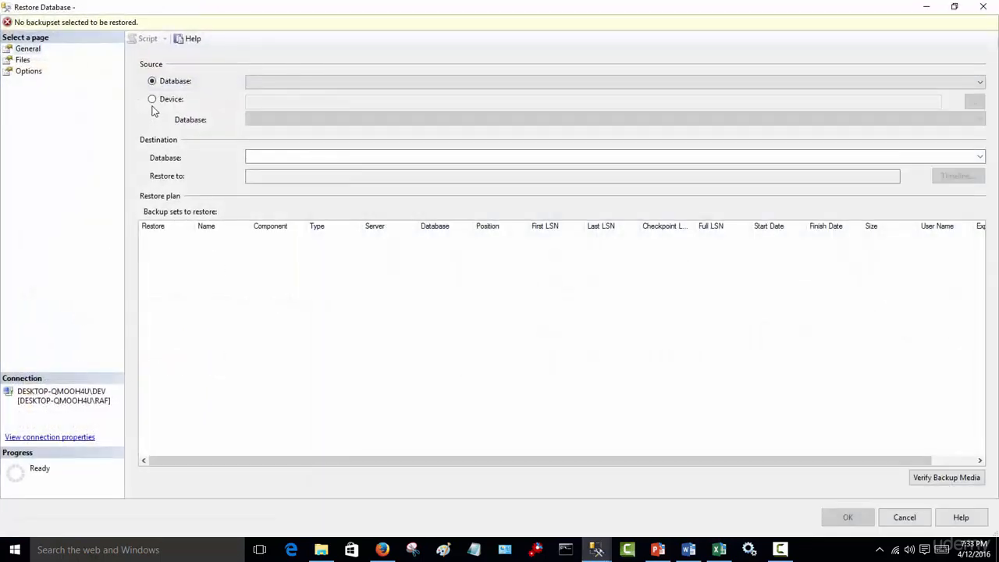
left_click(152, 99)
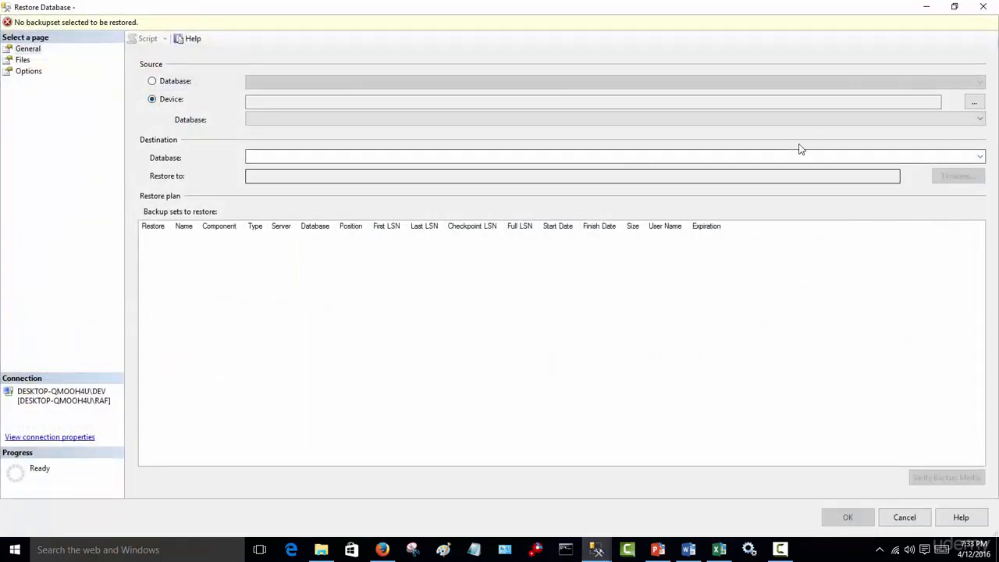
Add C:\Mirror\full.bak as the backup media for the restore
left_click(973, 103)
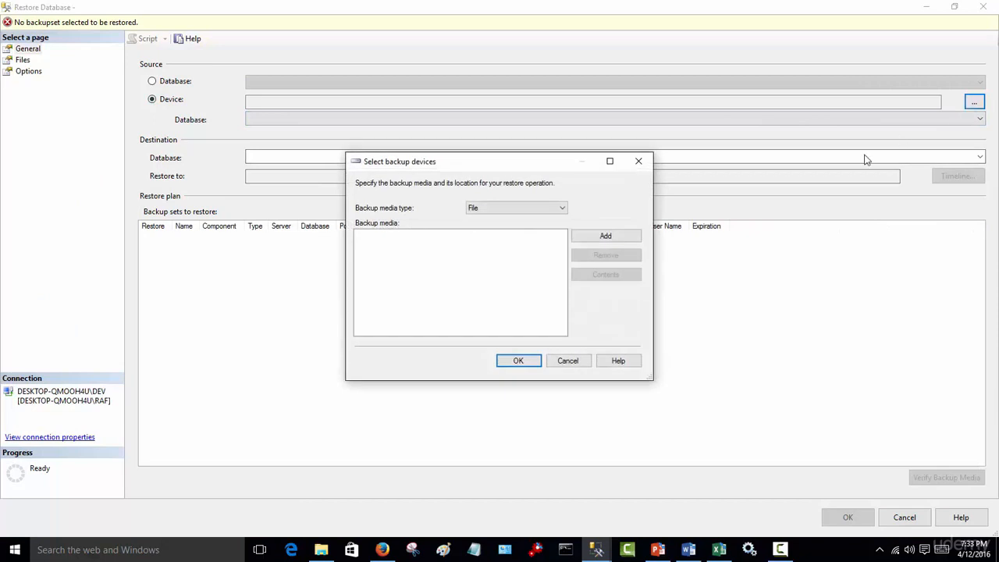
left_click(603, 237)
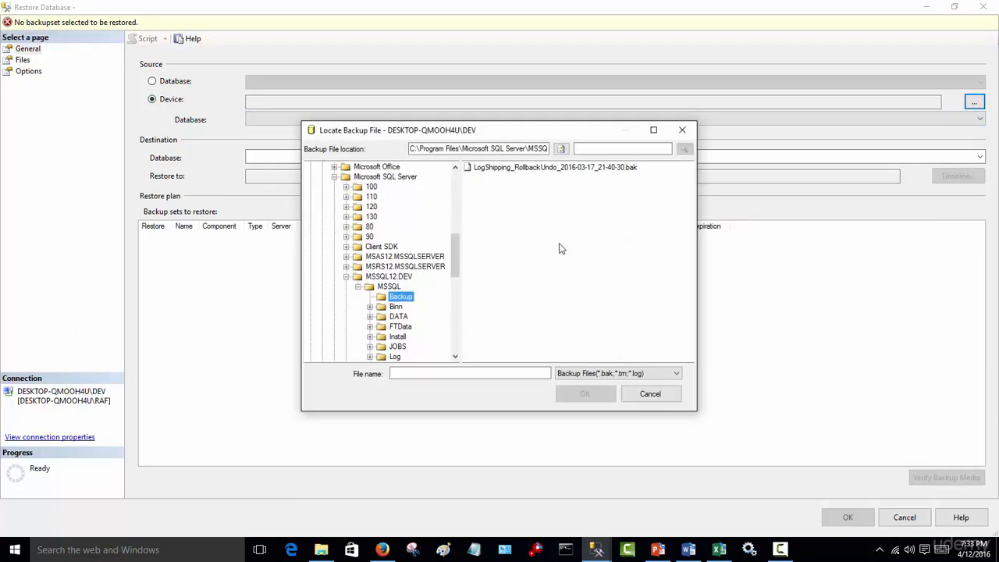
left_click(334, 176)
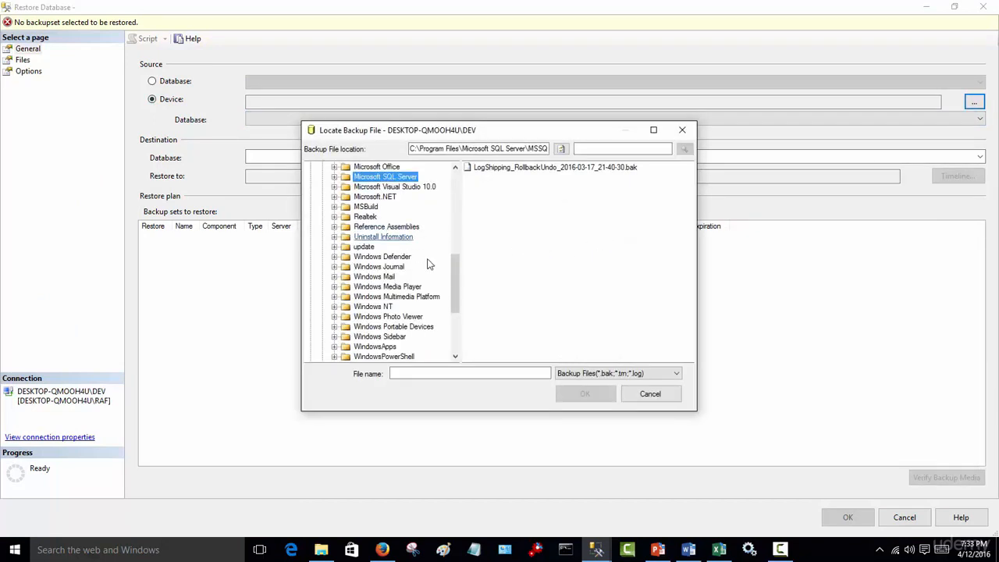
left_click_drag(456, 277, 458, 236)
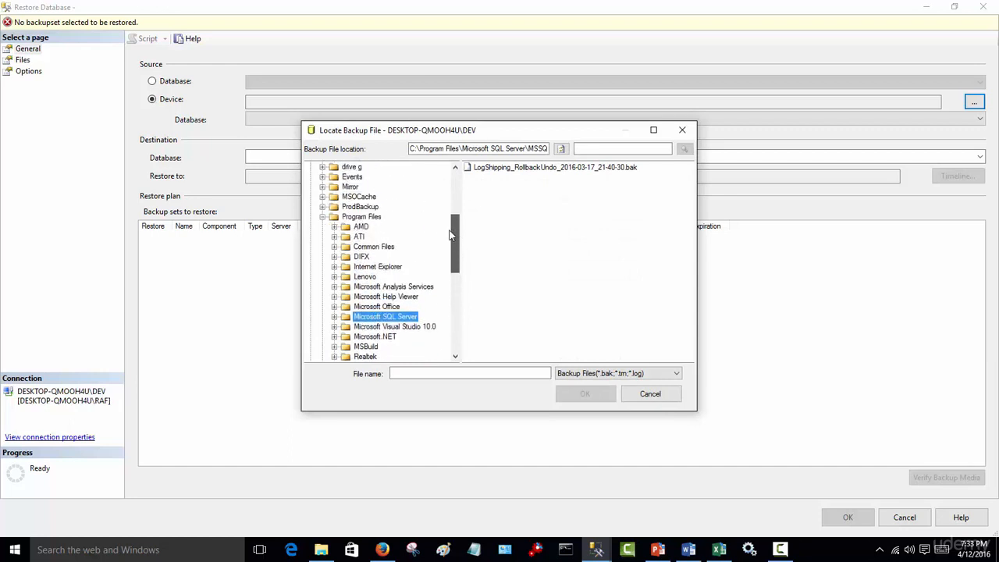
double_click(362, 216)
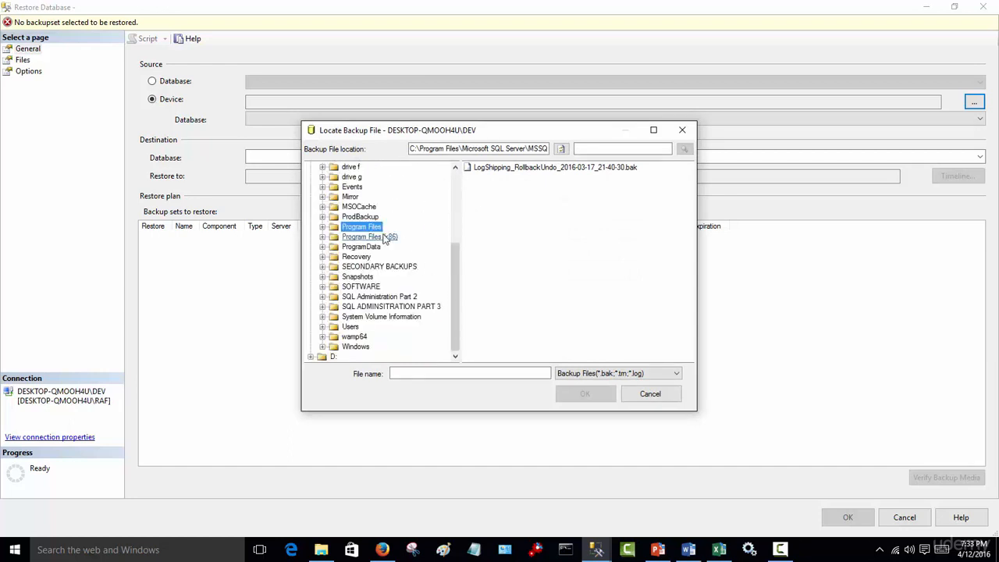
left_click(351, 196)
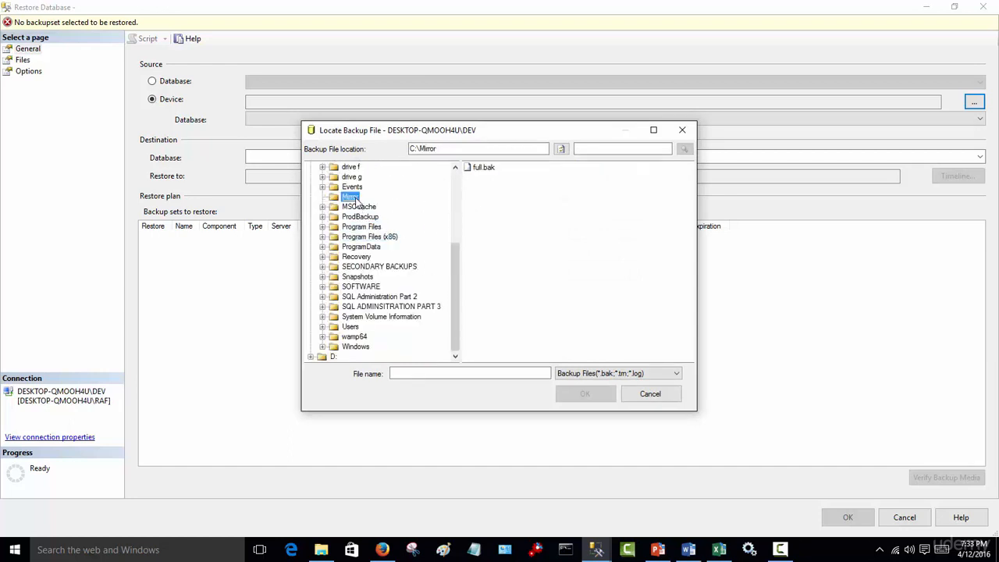
left_click(484, 168)
left_click(586, 393)
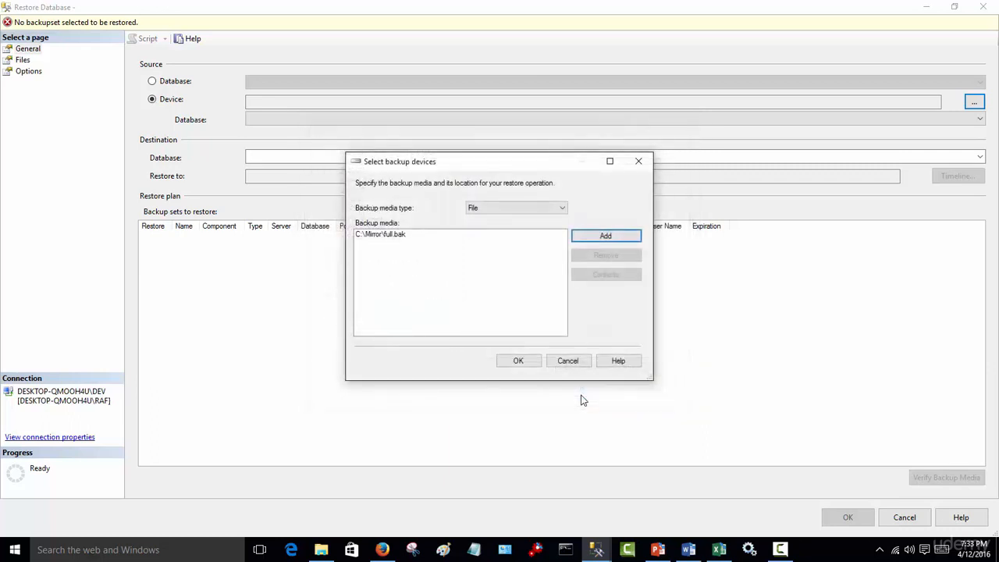
left_click(518, 361)
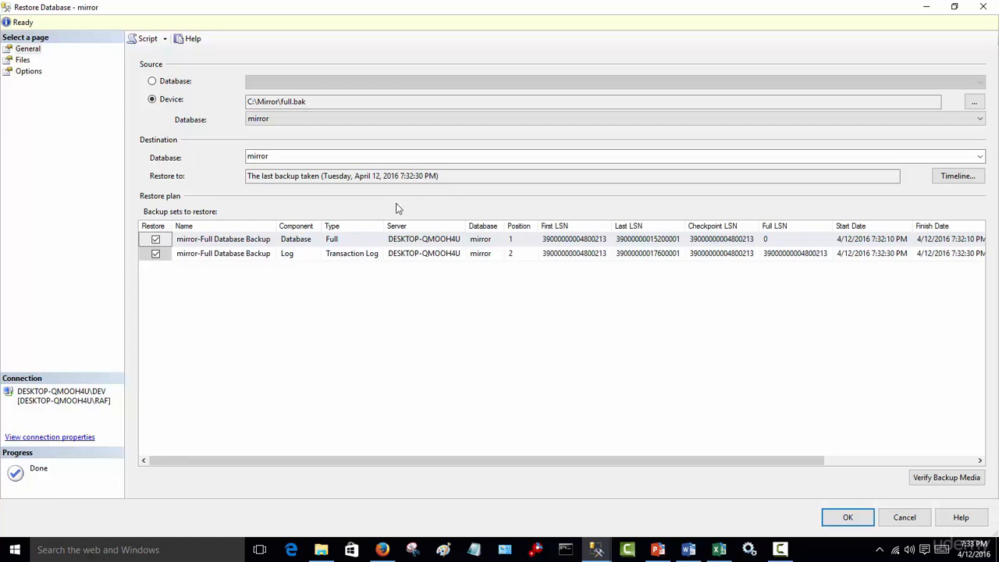
Review the full restore file paths and relocate all files to the DEV instance's DATA folder
left_click(23, 62)
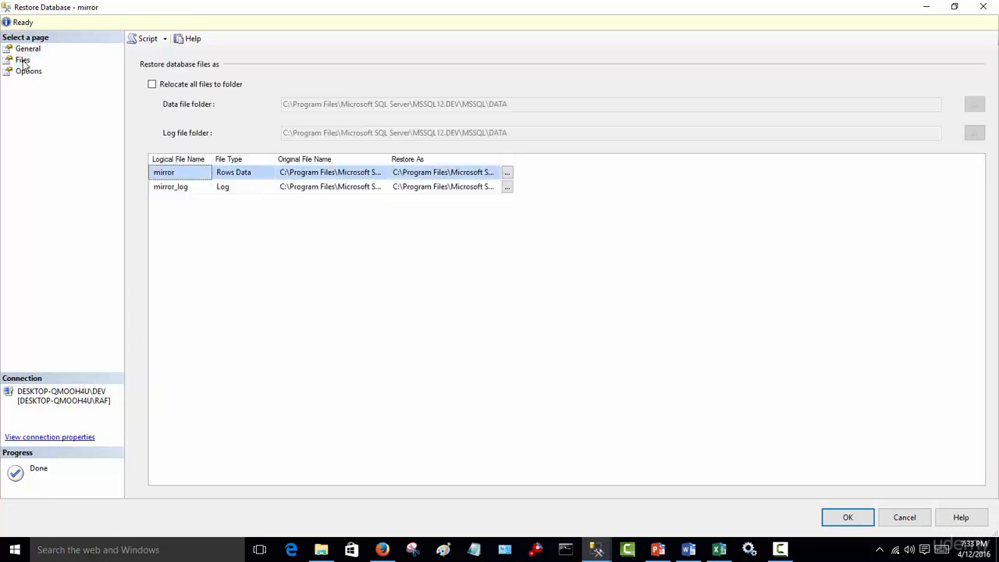
double_click(500, 159)
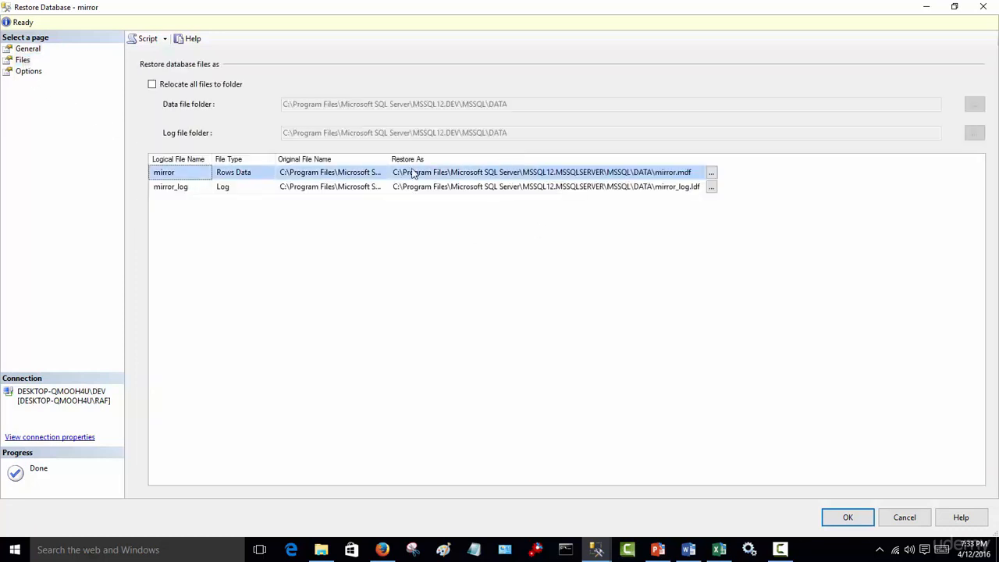
double_click(388, 160)
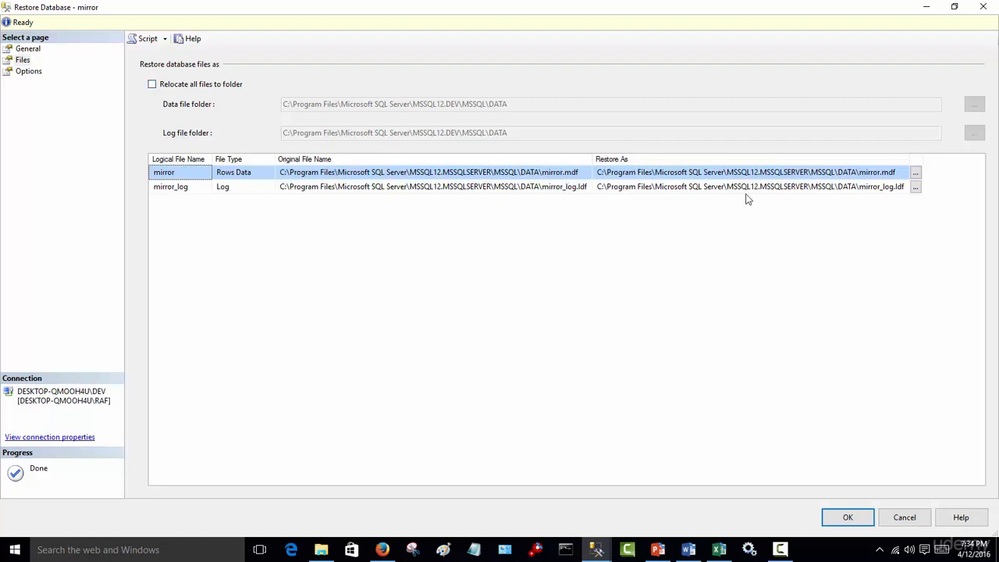
left_click(152, 84)
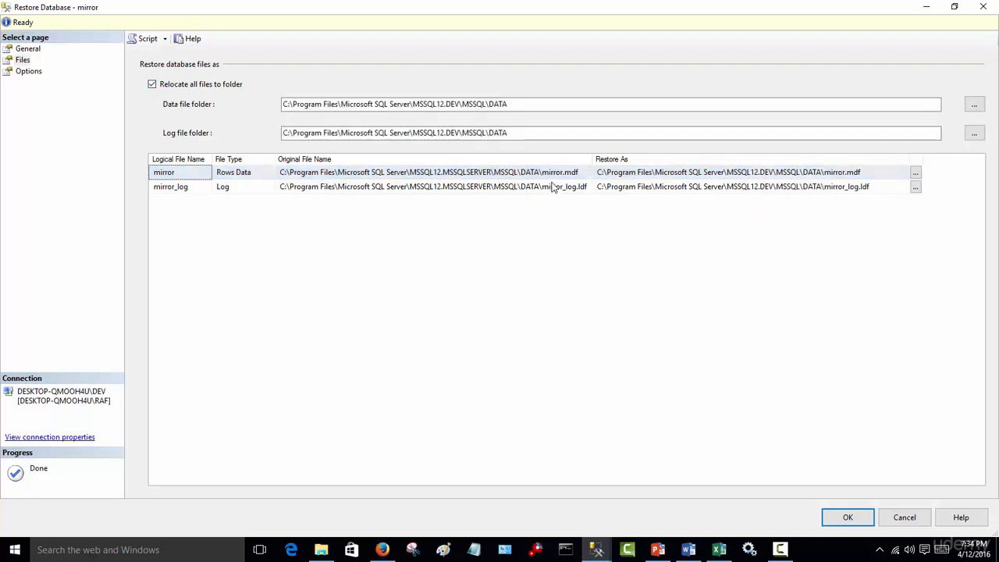
left_click(152, 85)
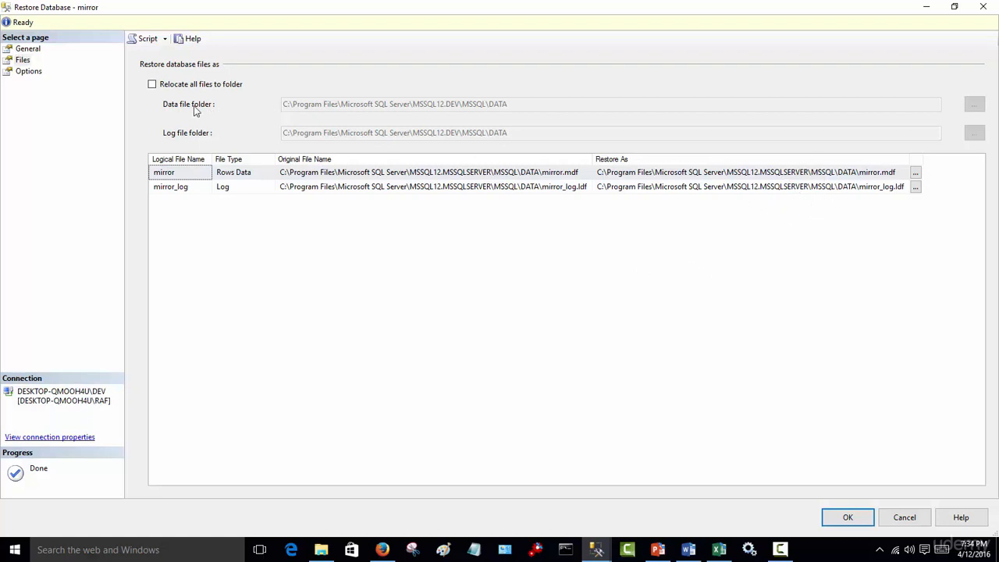
left_click(153, 85)
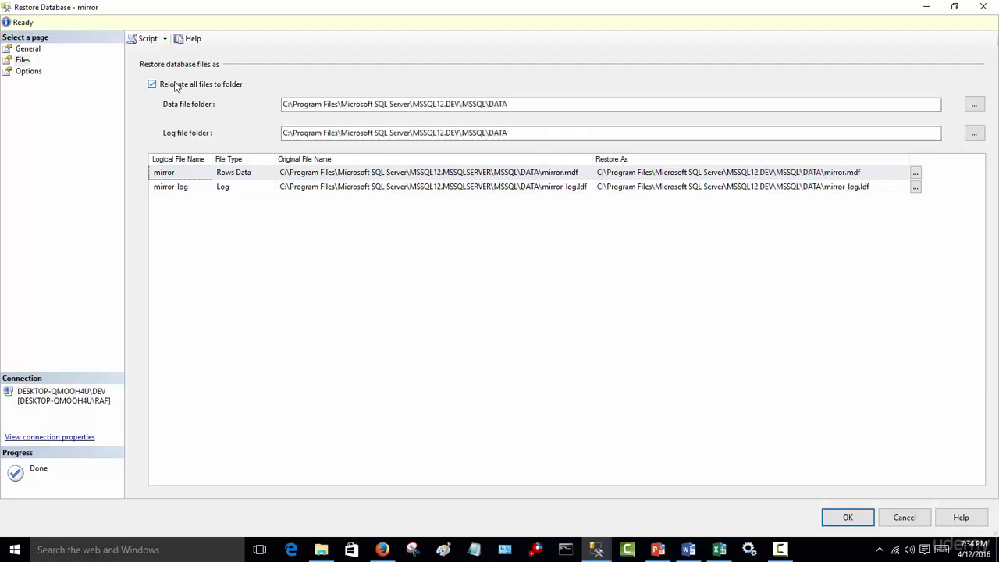
Set the recovery state to RESTORE WITH NORECOVERY and run the restore of the mirror database
left_click(28, 71)
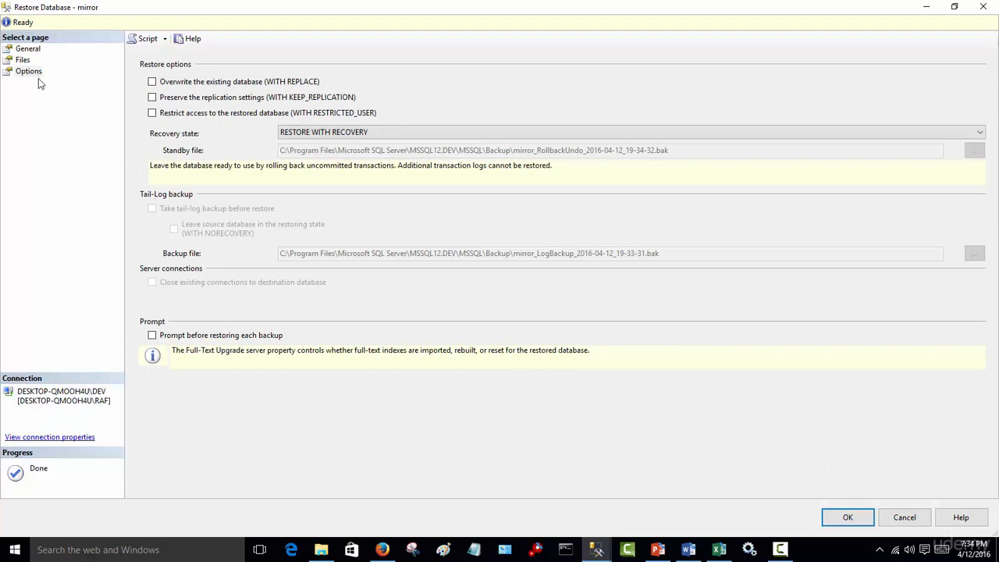
left_click(904, 137)
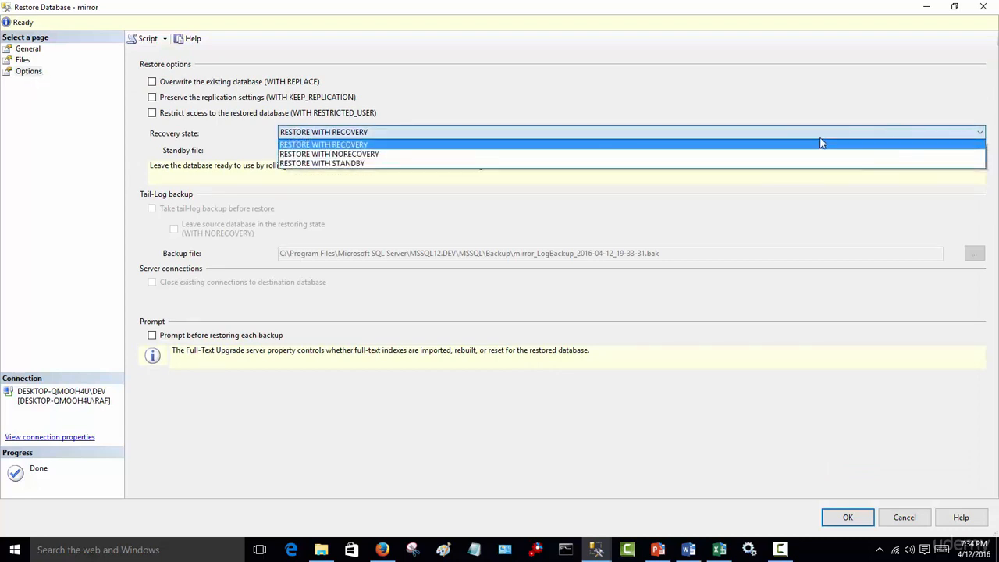
left_click(380, 154)
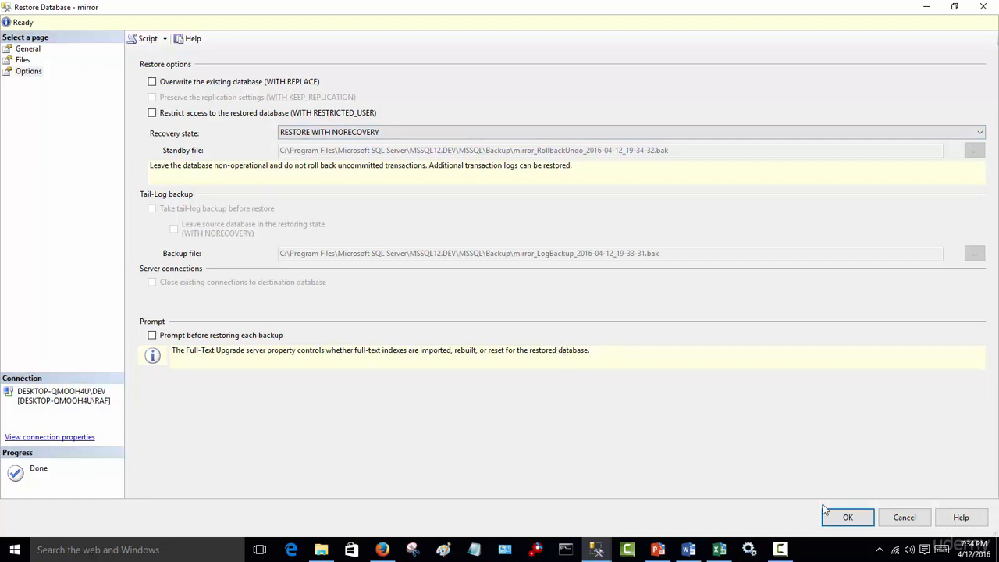
left_click(850, 517)
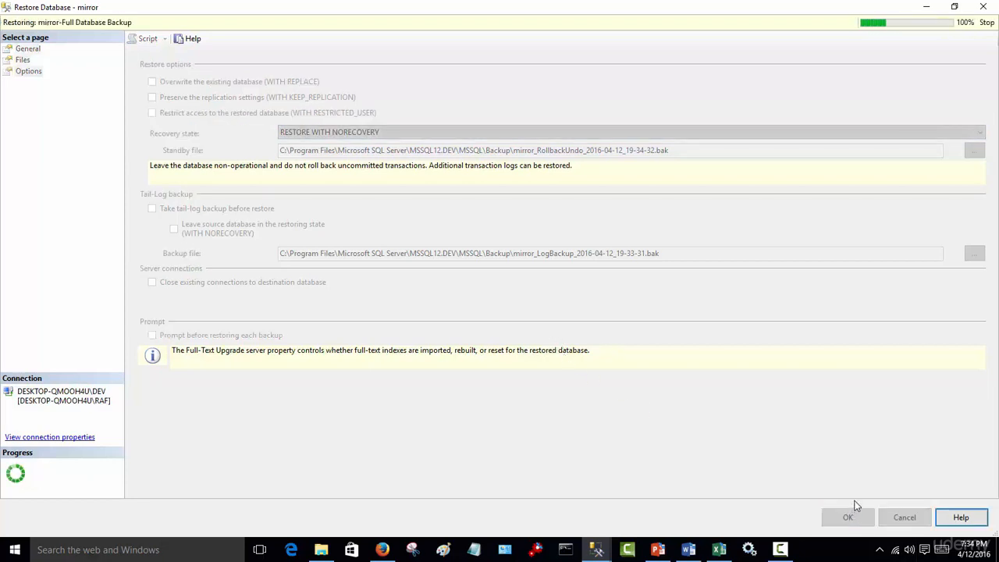
left_click(565, 317)
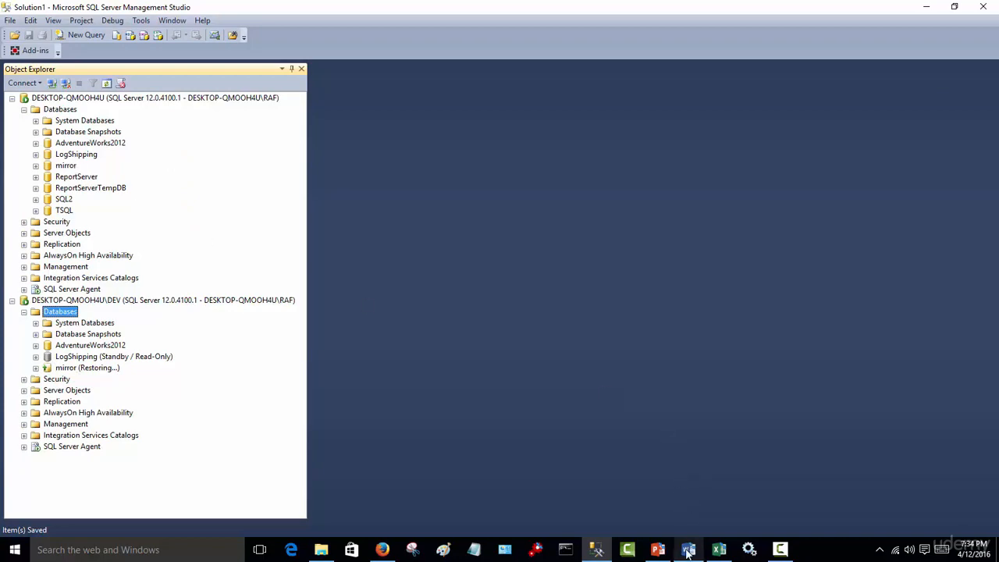
Check the mirroring steps in PowerPoint, then view the mirror database's mirroring settings on the principal instance in SQL Server Management Studio and close them
left_click(659, 550)
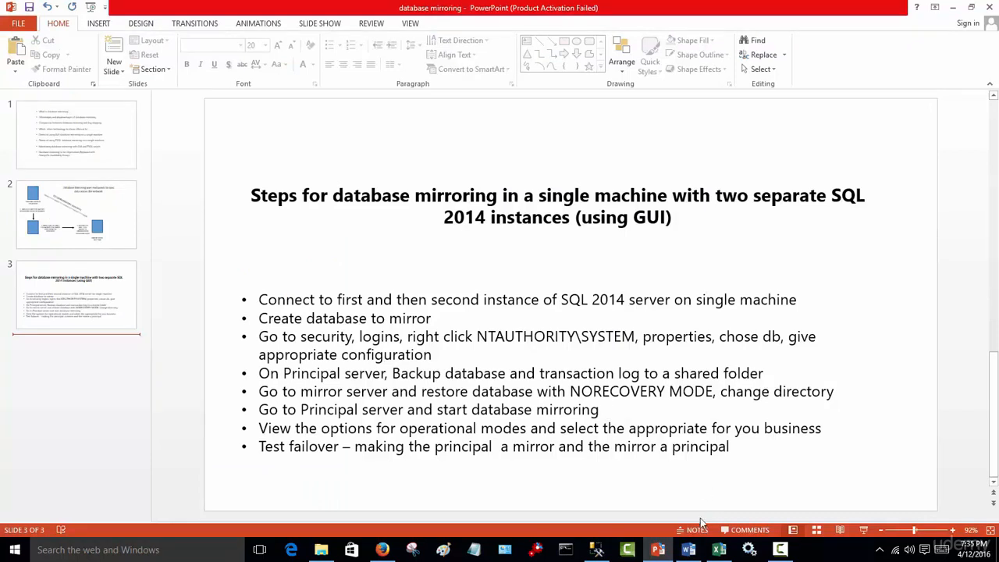
left_click(597, 549)
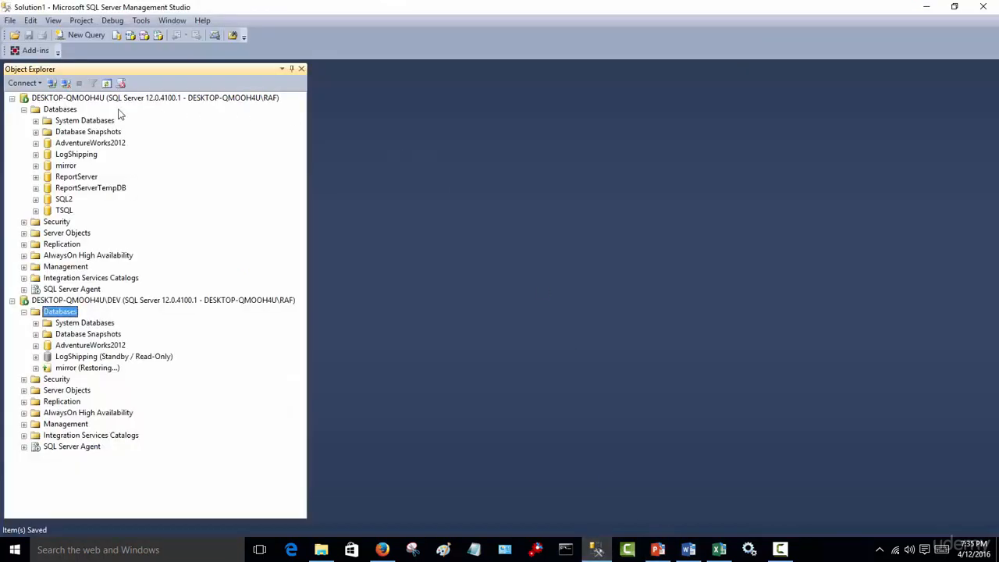
left_click(66, 99)
right_click(67, 165)
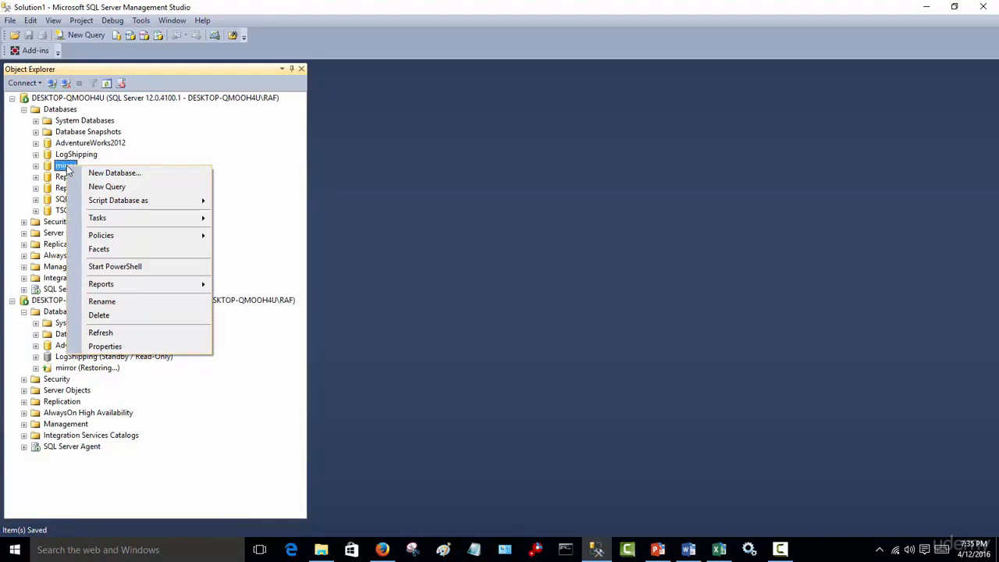
mouse_move(176, 217)
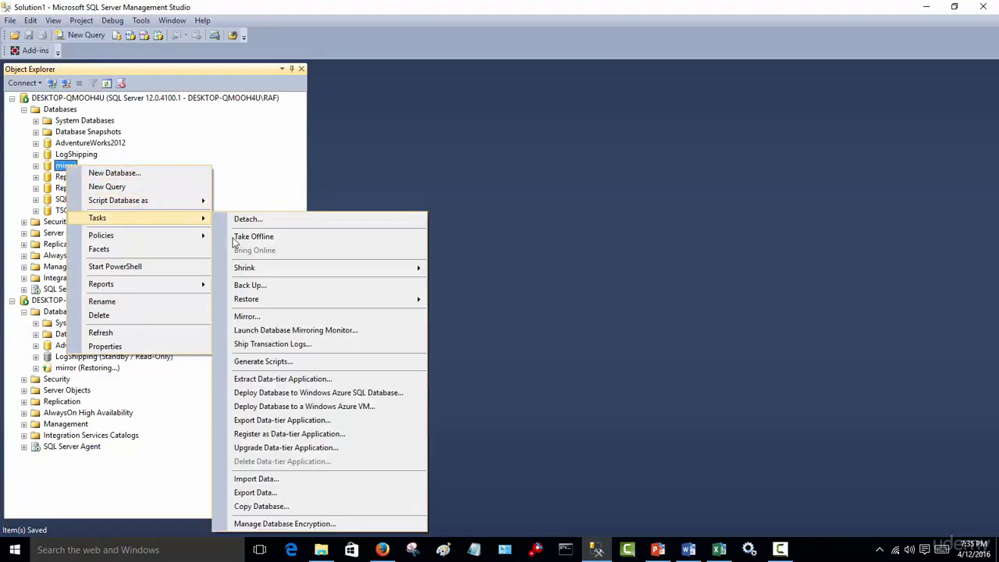
left_click(292, 318)
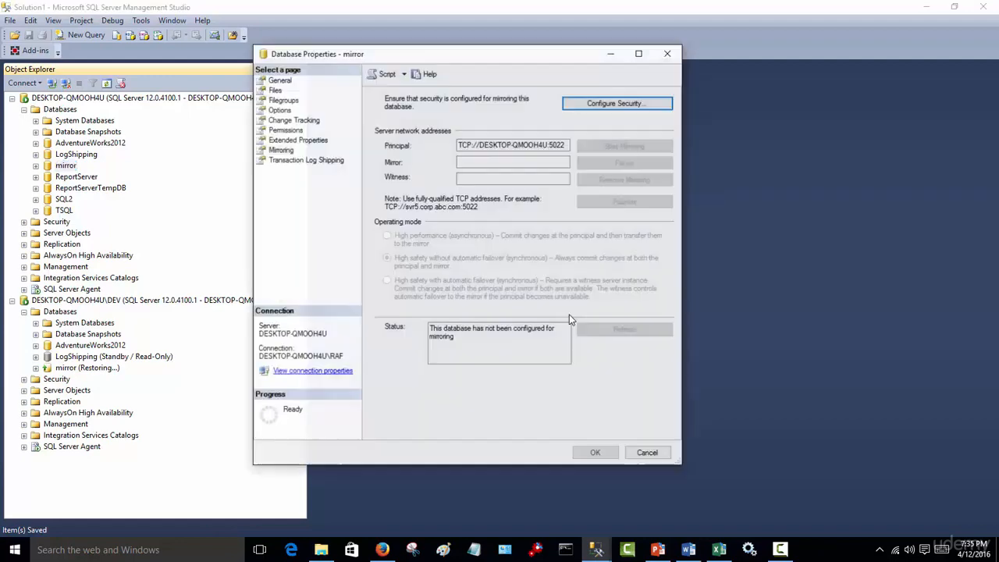
left_click(667, 54)
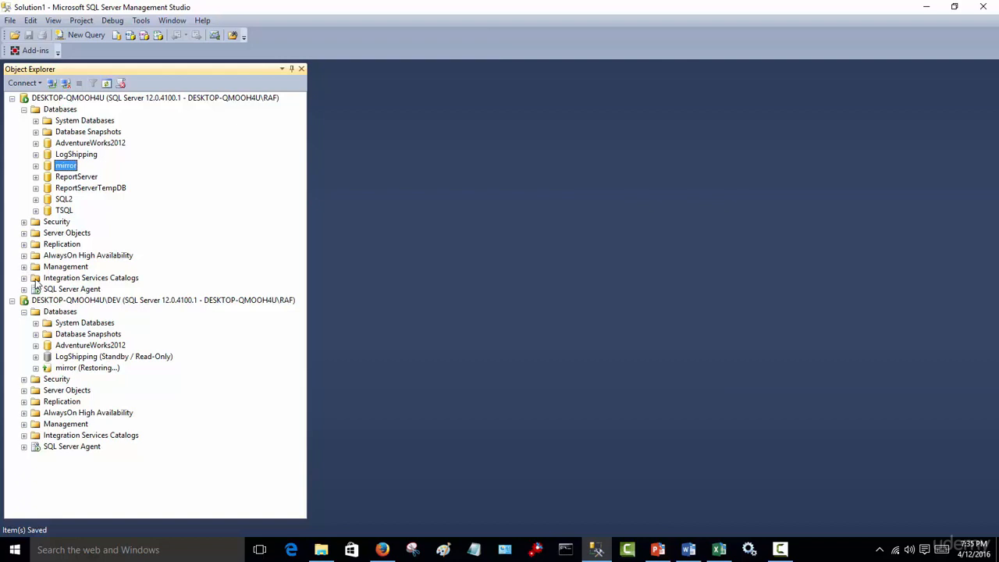
Delete the Principal database mirroring endpoint from the first instance's server objects
left_click(23, 233)
left_click(36, 257)
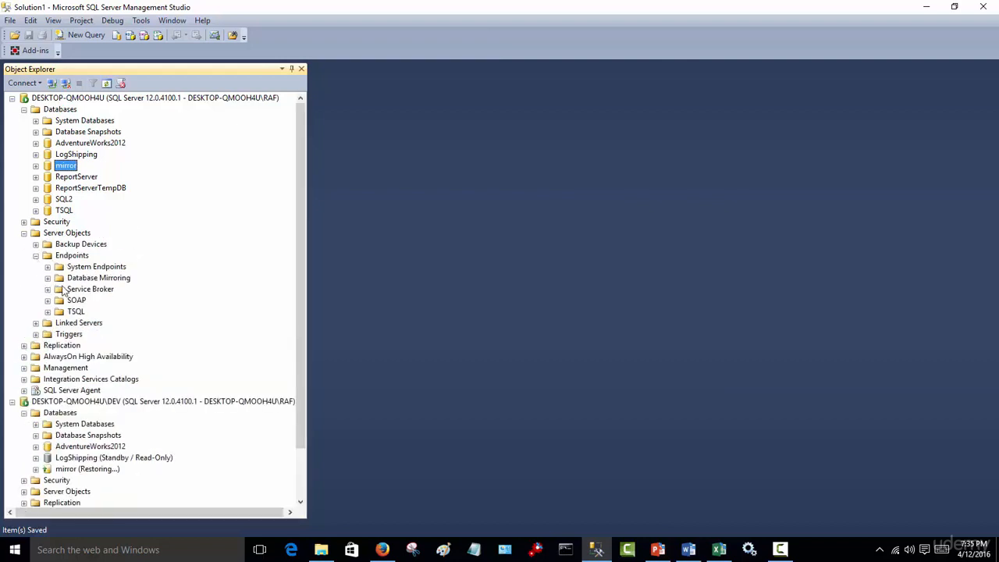
left_click(48, 278)
right_click(87, 291)
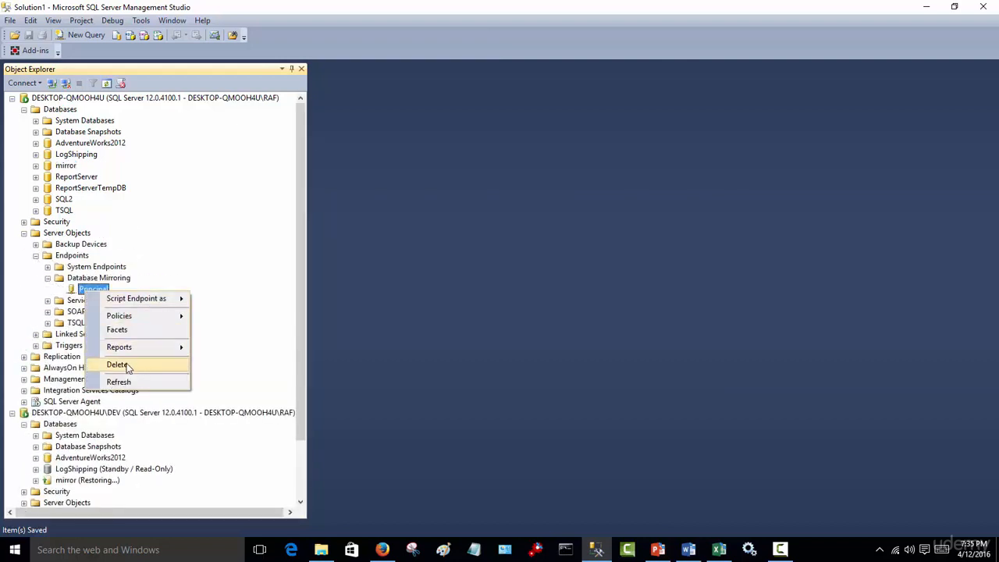
left_click(134, 365)
left_click(619, 453)
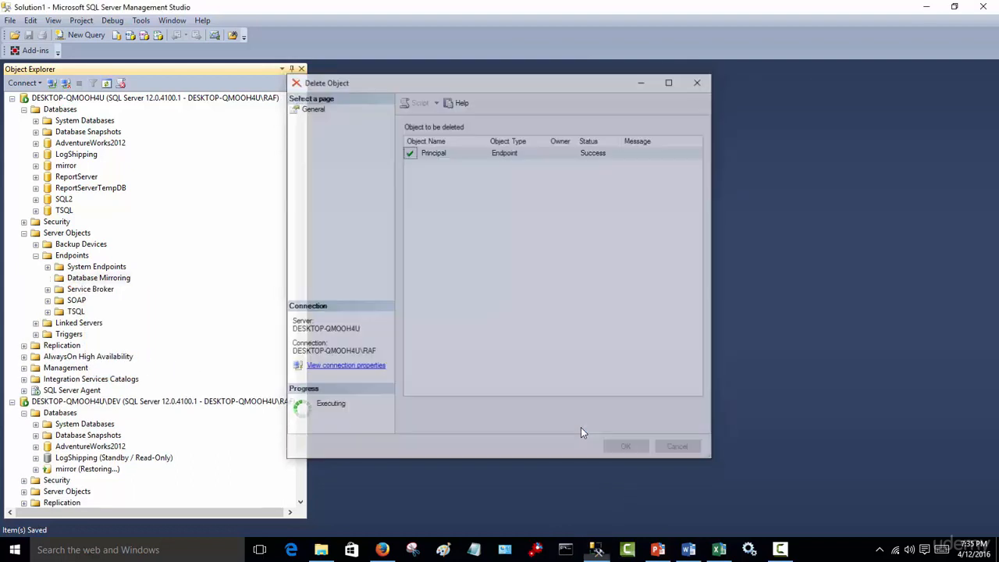
left_click(35, 256)
left_click(24, 233)
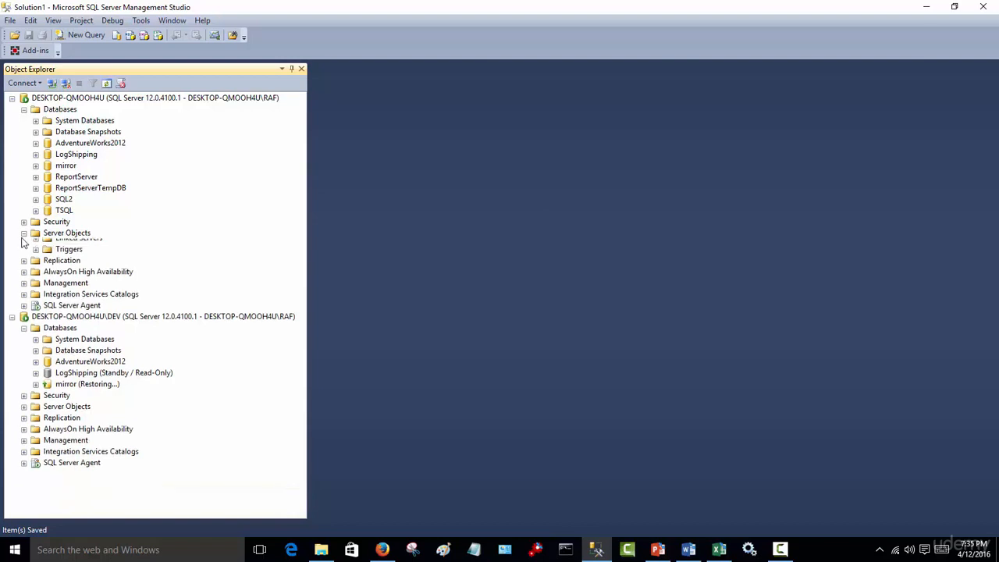
Delete the Mirroring endpoint from the DEV instance's database mirroring endpoints
left_click(23, 391)
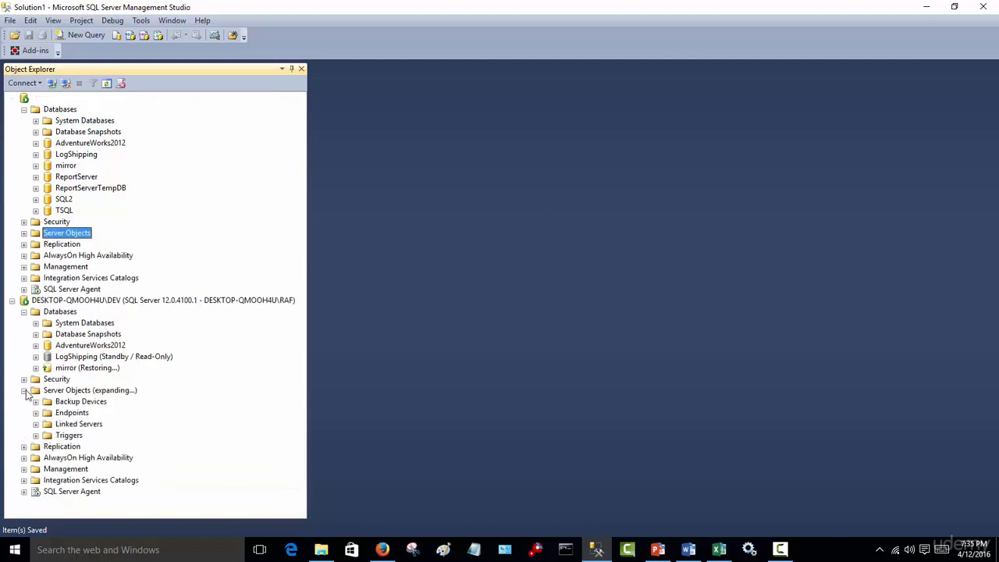
left_click(35, 413)
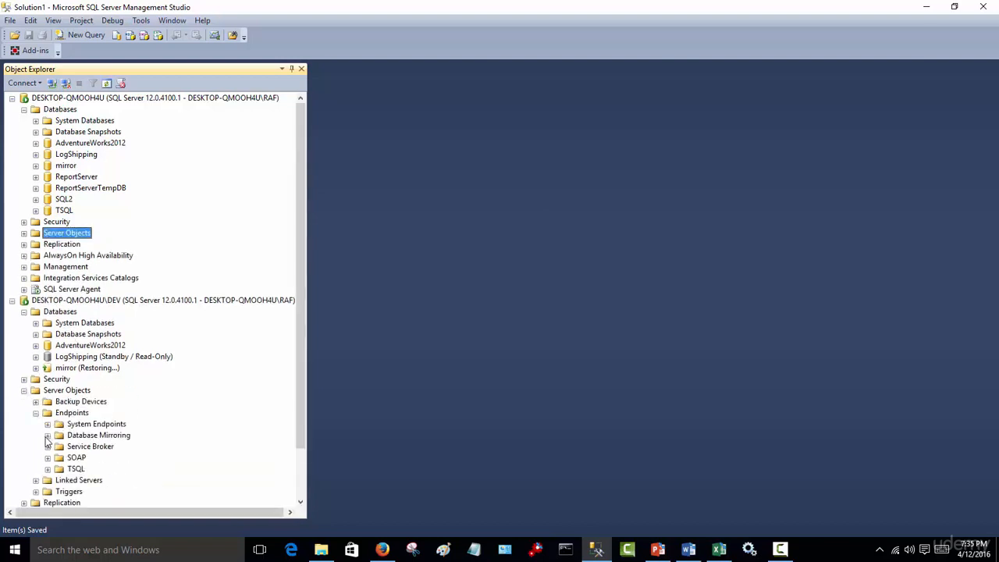
left_click(48, 435)
right_click(89, 447)
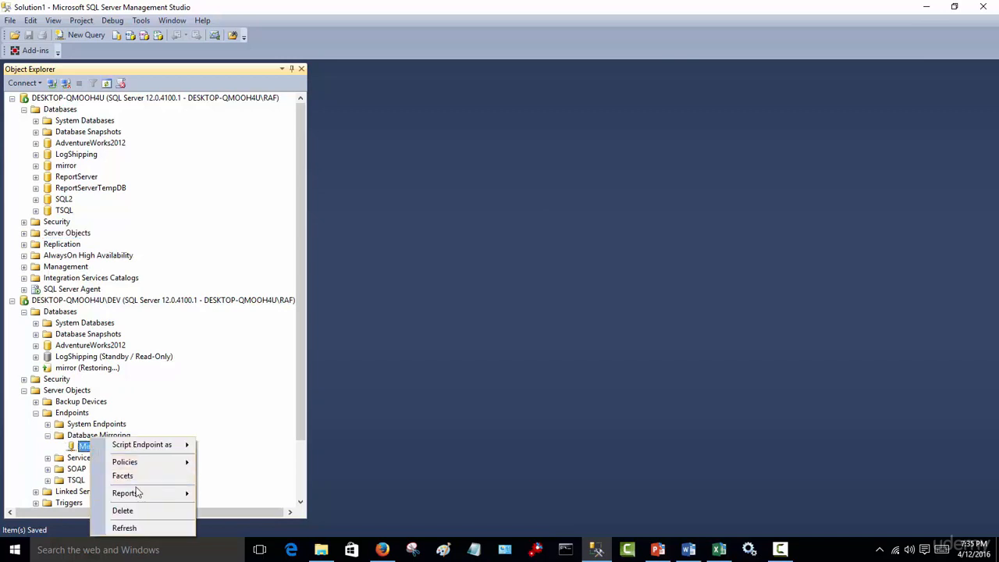
left_click(122, 510)
left_click(617, 451)
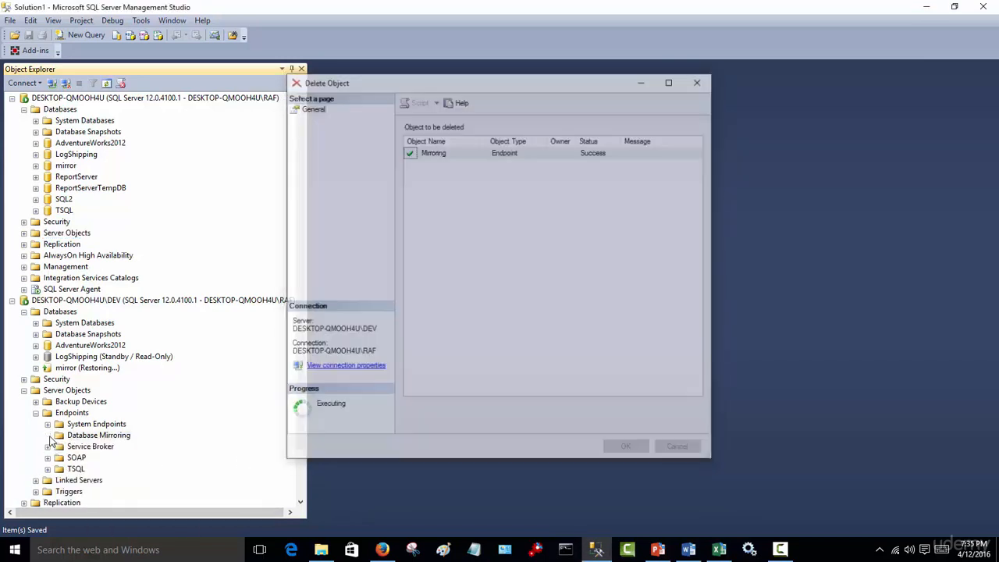
left_click(36, 413)
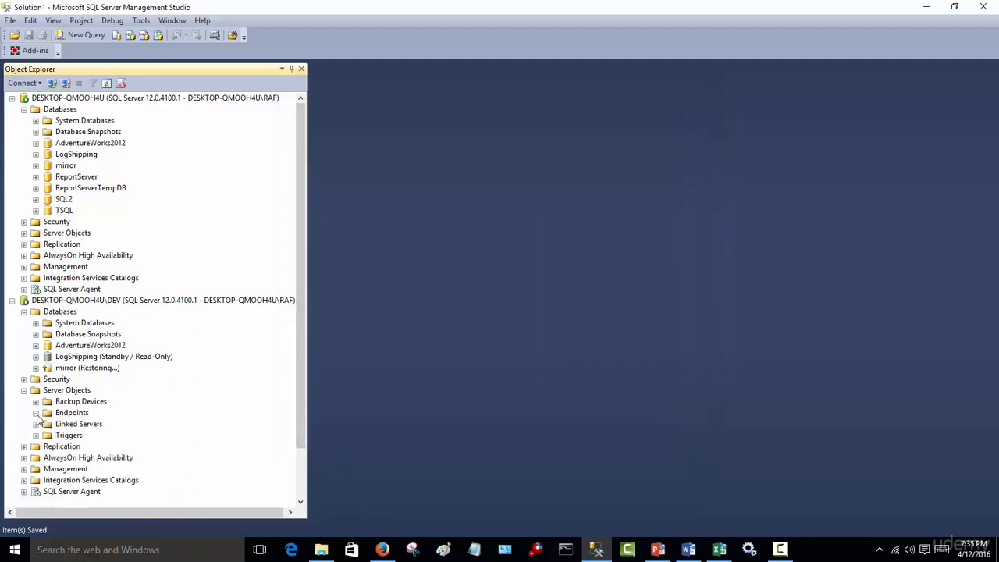